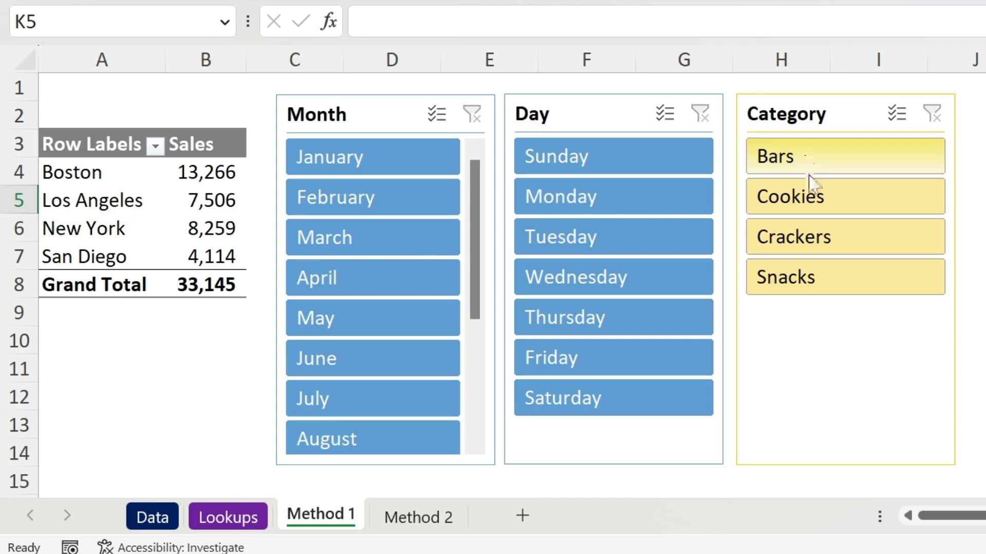
View the Method 2 sheet's reordered slicers, then bring up the Data sheet of order records
{"action": "left_click", "coordinate": [420, 510]}
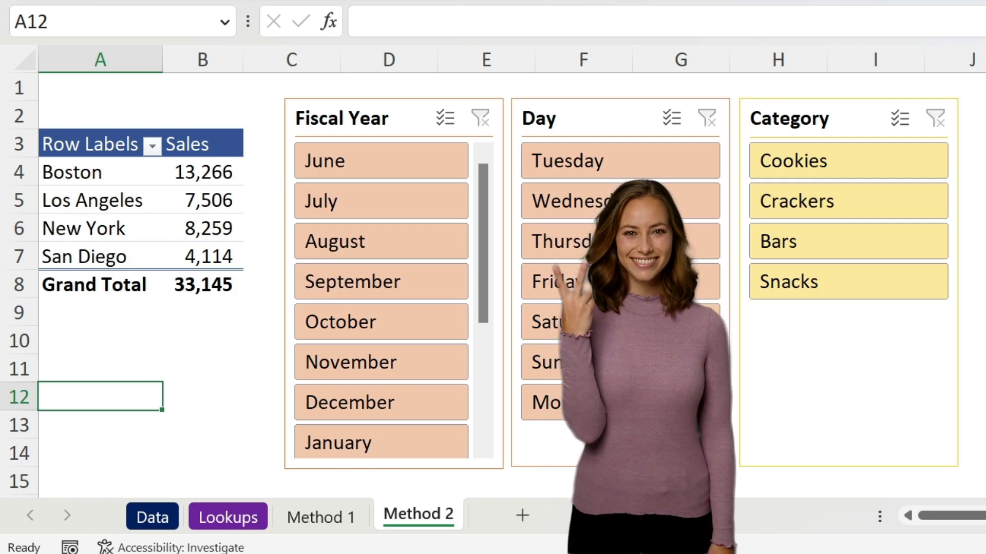
{"action": "left_click", "coordinate": [81, 406]}
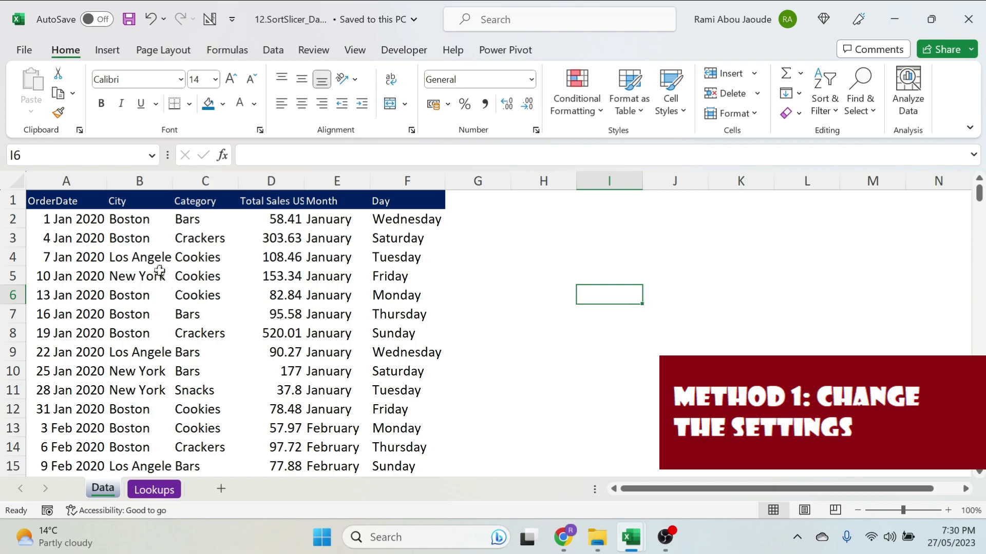
Create a pivot table on a new sheet with Category as rows and sum of Total Sales USD as values
{"action": "left_click", "coordinate": [190, 275]}
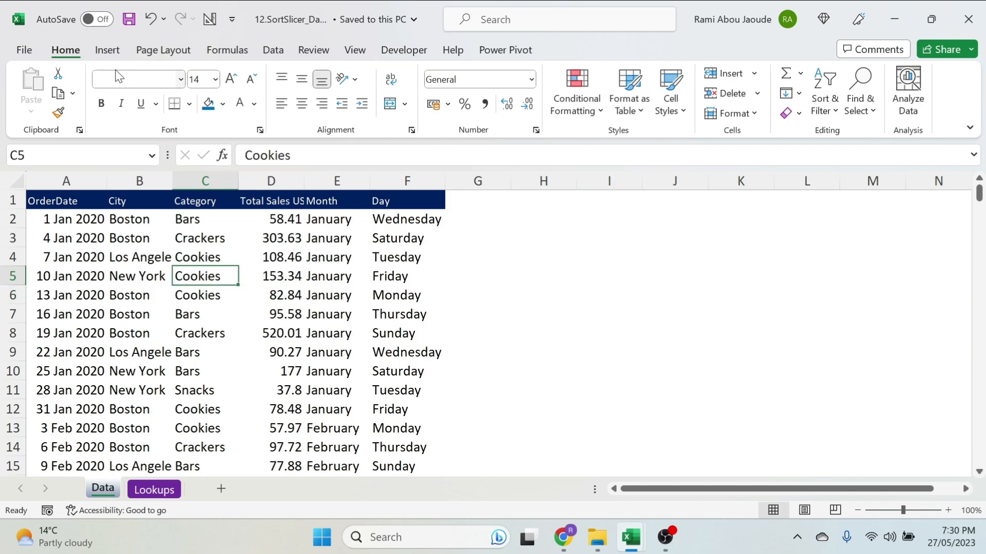
{"action": "left_click", "coordinate": [107, 50]}
{"action": "left_click", "coordinate": [46, 70]}
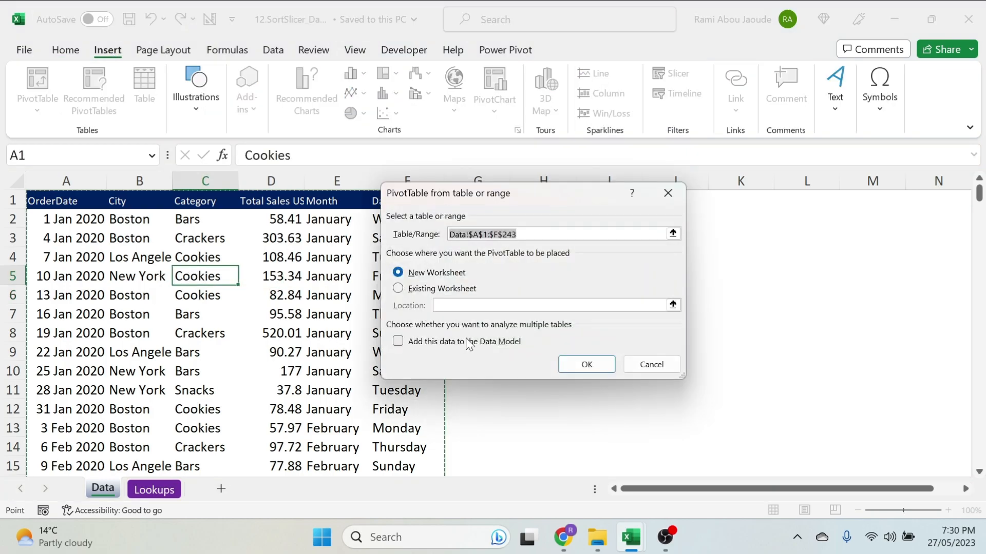
{"action": "left_click", "coordinate": [586, 364]}
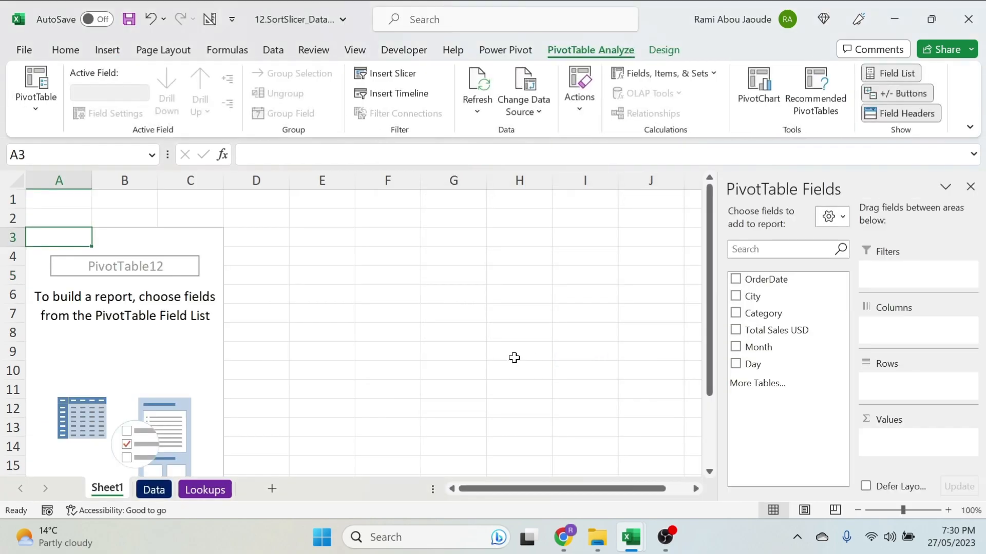
{"action": "mouse_move", "coordinate": [766, 314]}
{"action": "left_mouse_down"}
{"action": "mouse_move", "coordinate": [935, 408]}
{"action": "mouse_move", "coordinate": [924, 392]}
{"action": "left_mouse_up"}
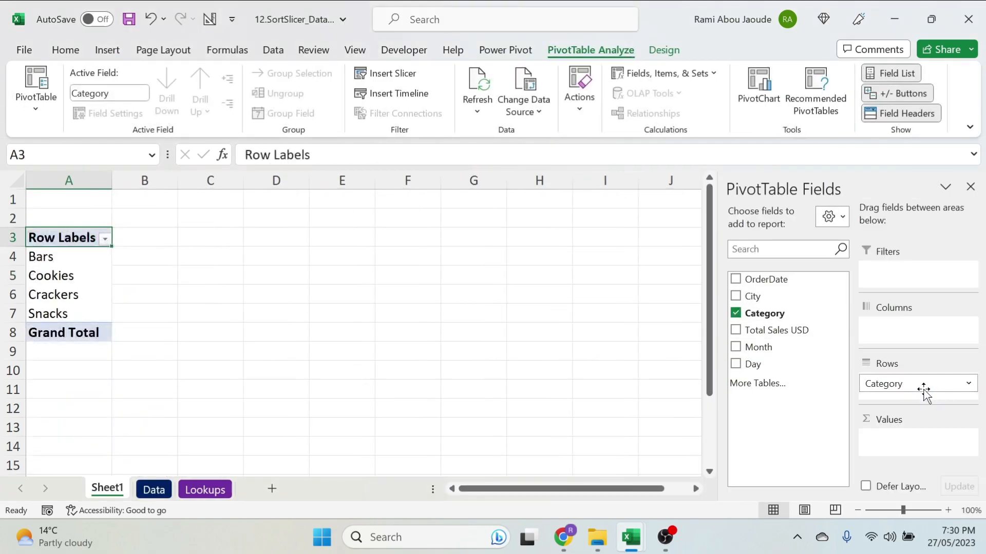
{"action": "mouse_move", "coordinate": [761, 329]}
{"action": "left_mouse_down"}
{"action": "mouse_move", "coordinate": [928, 427]}
{"action": "mouse_move", "coordinate": [949, 457]}
{"action": "mouse_move", "coordinate": [931, 449]}
{"action": "left_mouse_up"}
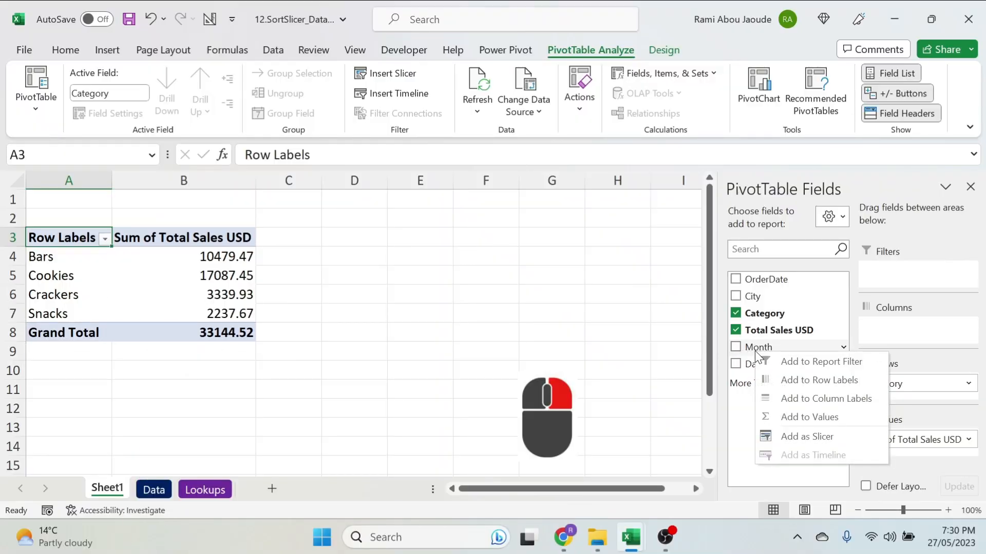
Add Month and Day slicers and arrange them side by side next to the pivot table
{"action": "left_click", "coordinate": [808, 436]}
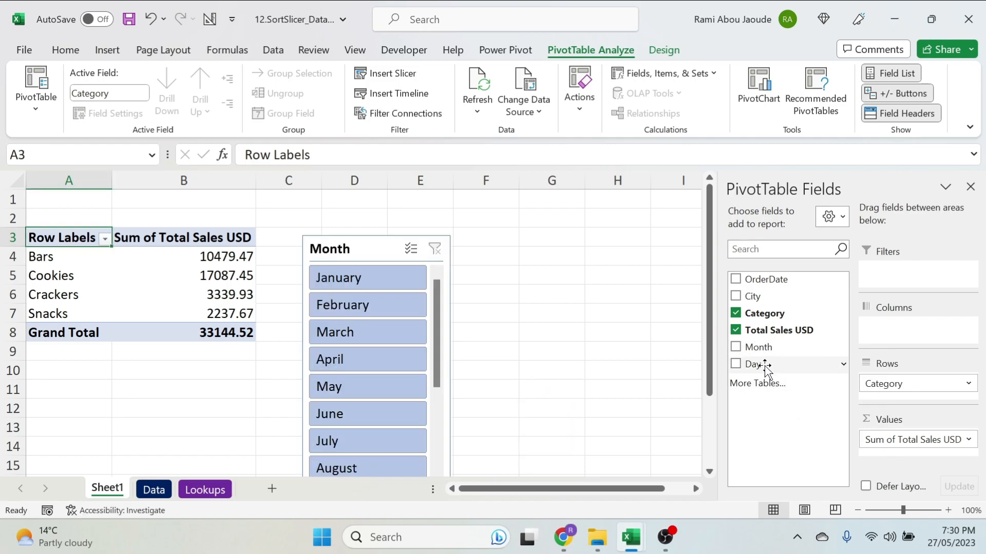
{"action": "right_click", "coordinate": [767, 368]}
{"action": "left_click", "coordinate": [816, 451]}
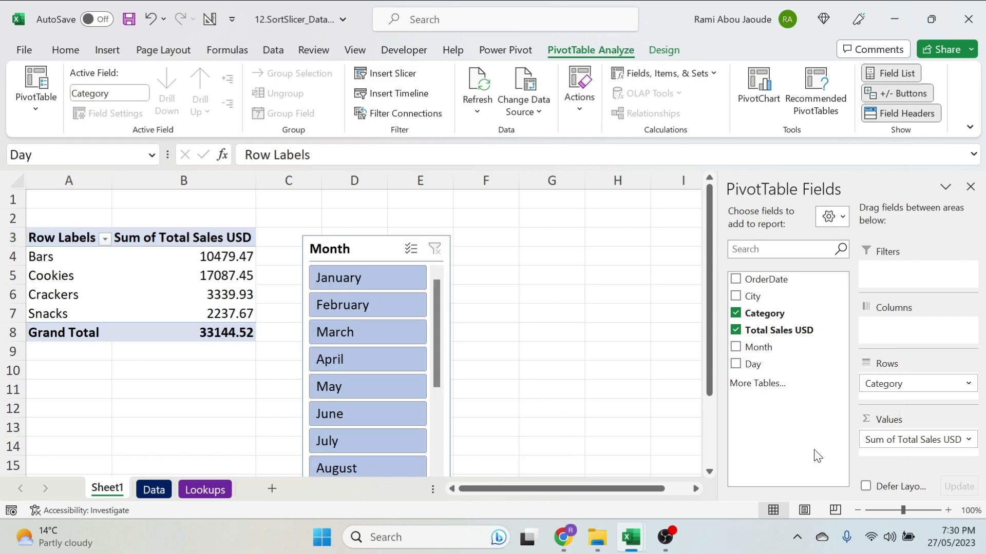
{"action": "left_click_drag", "start_coordinate": [375, 255], "coordinate": [524, 231]}
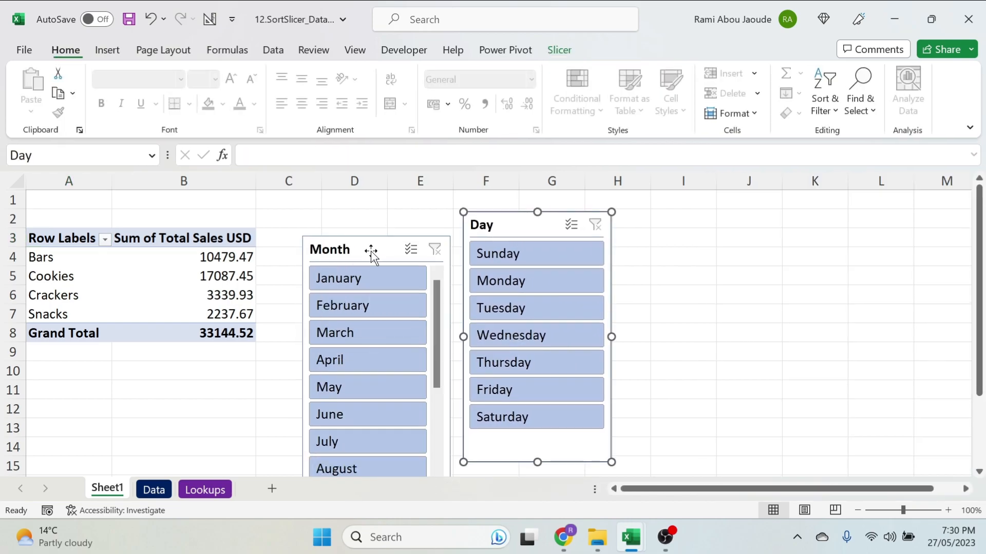
{"action": "left_click_drag", "start_coordinate": [370, 251], "coordinate": [354, 224]}
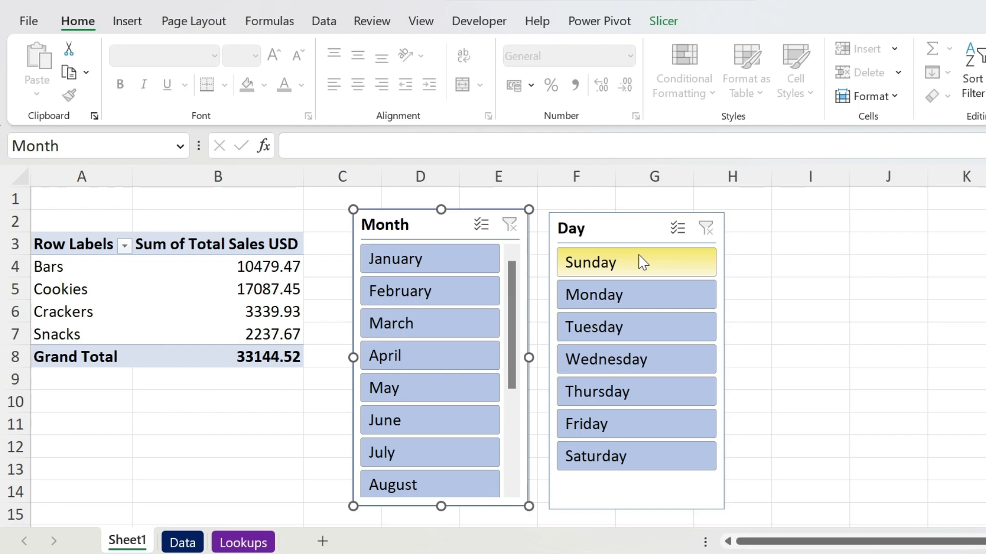
Reach the Advanced section of Excel Options via File > More > Options
{"action": "left_click", "coordinate": [26, 24]}
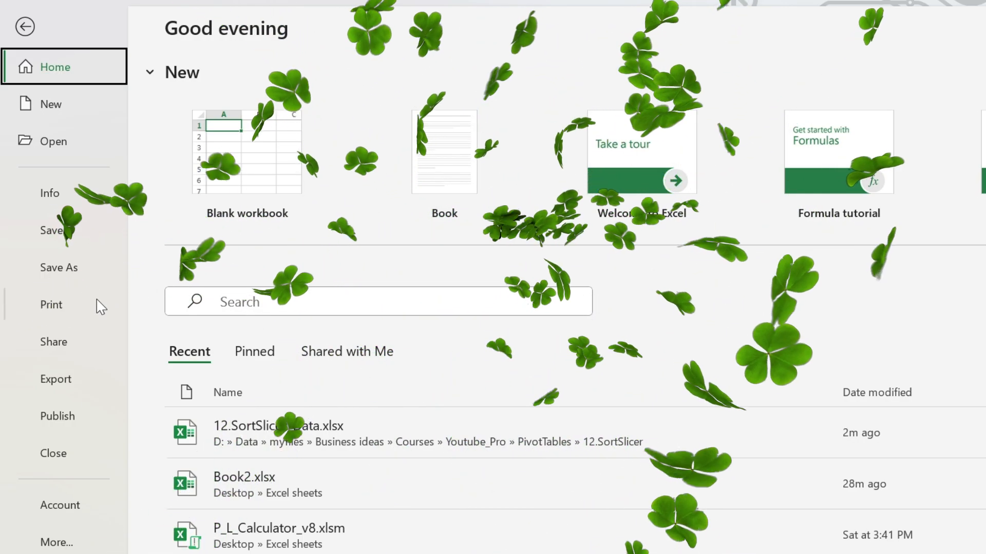
{"action": "left_click", "coordinate": [66, 544]}
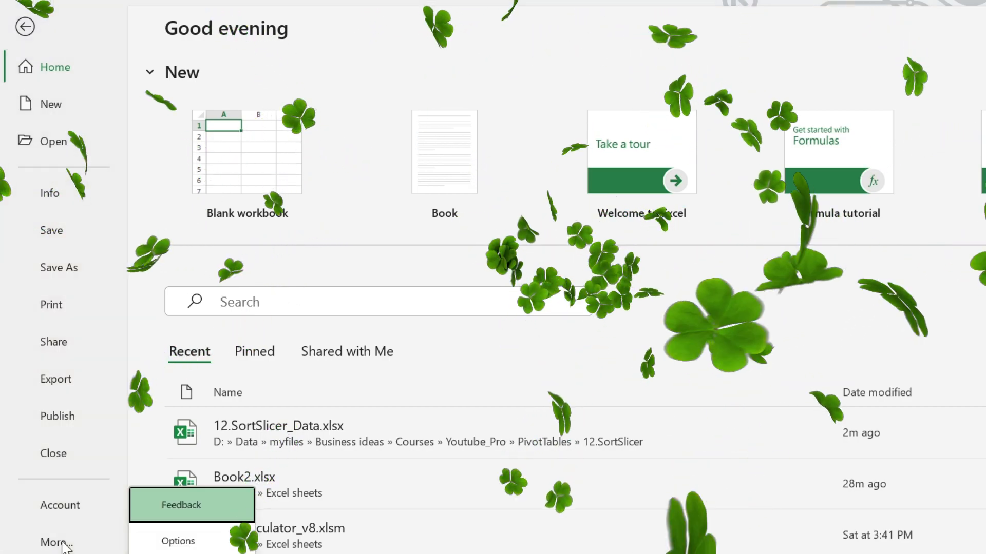
{"action": "left_click", "coordinate": [177, 540]}
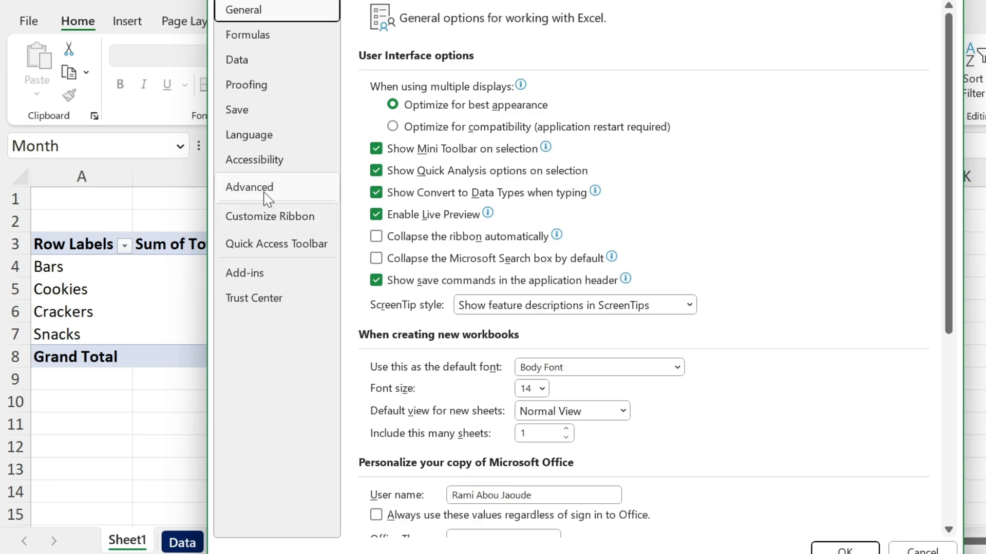
{"action": "left_click", "coordinate": [266, 195]}
{"action": "scroll", "coordinate": [734, 326], "scroll_direction": "down", "scroll_amount": 1}
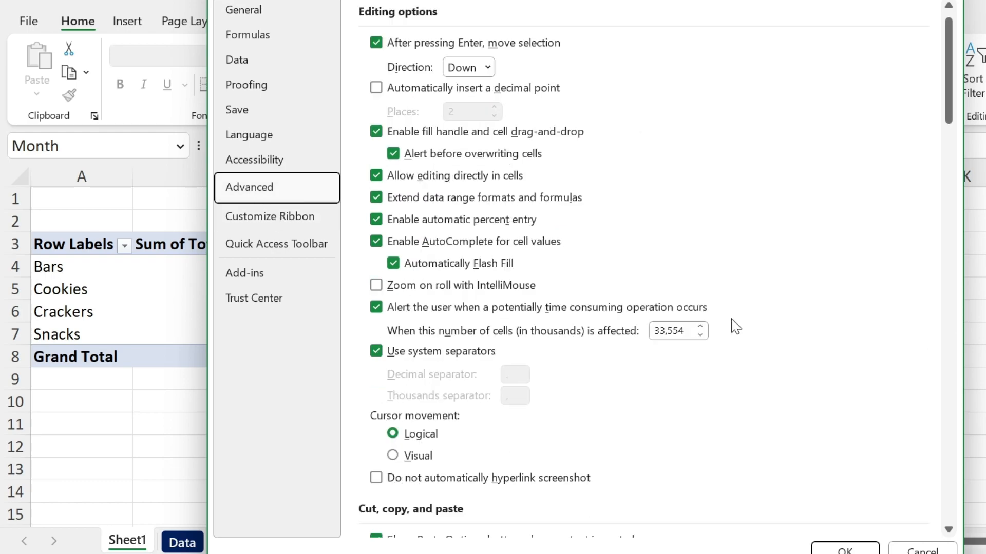
{"action": "scroll", "coordinate": [734, 327], "scroll_direction": "down", "scroll_amount": 5}
{"action": "scroll", "coordinate": [734, 326], "scroll_direction": "down", "scroll_amount": 3}
{"action": "scroll", "coordinate": [734, 326], "scroll_direction": "down", "scroll_amount": 5}
{"action": "scroll", "coordinate": [734, 327], "scroll_direction": "down", "scroll_amount": 5}
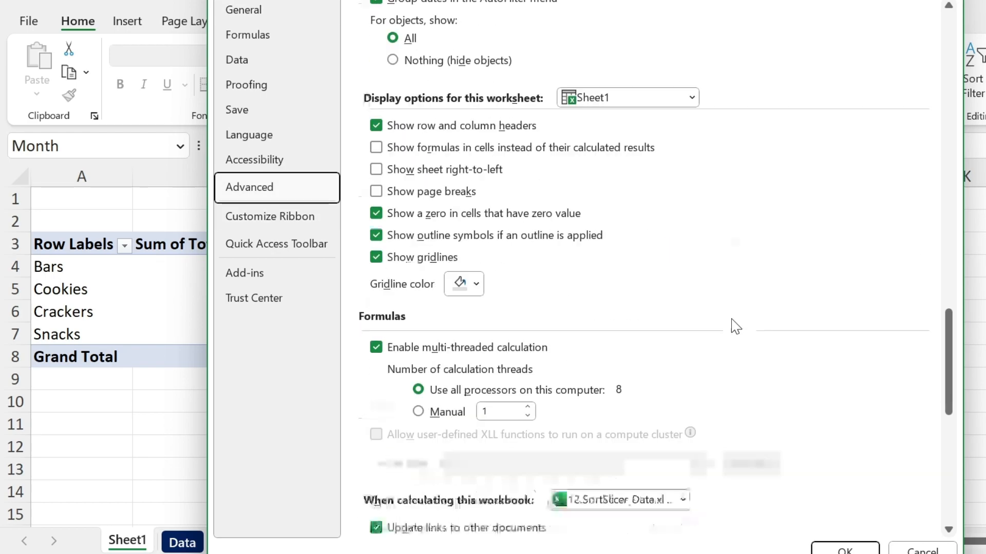
{"action": "scroll", "coordinate": [734, 327], "scroll_direction": "down", "scroll_amount": 4}
{"action": "scroll", "coordinate": [734, 327], "scroll_direction": "down", "scroll_amount": 3}
{"action": "scroll", "coordinate": [734, 326], "scroll_direction": "down", "scroll_amount": 3}
{"action": "scroll", "coordinate": [734, 326], "scroll_direction": "down", "scroll_amount": 2}
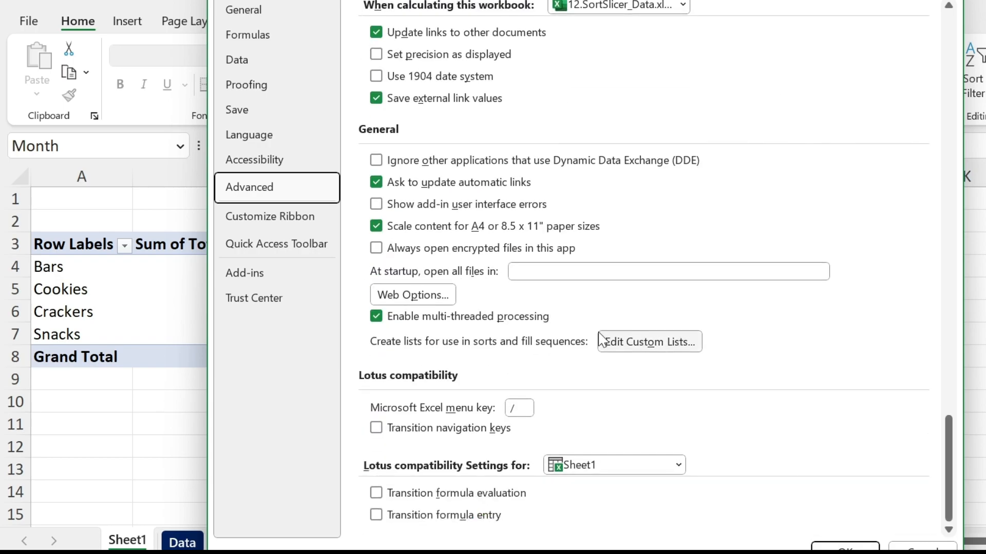
In Edit Custom Lists, import the April-to-March month order from Lookups!A4:A15
{"action": "left_click", "coordinate": [654, 348]}
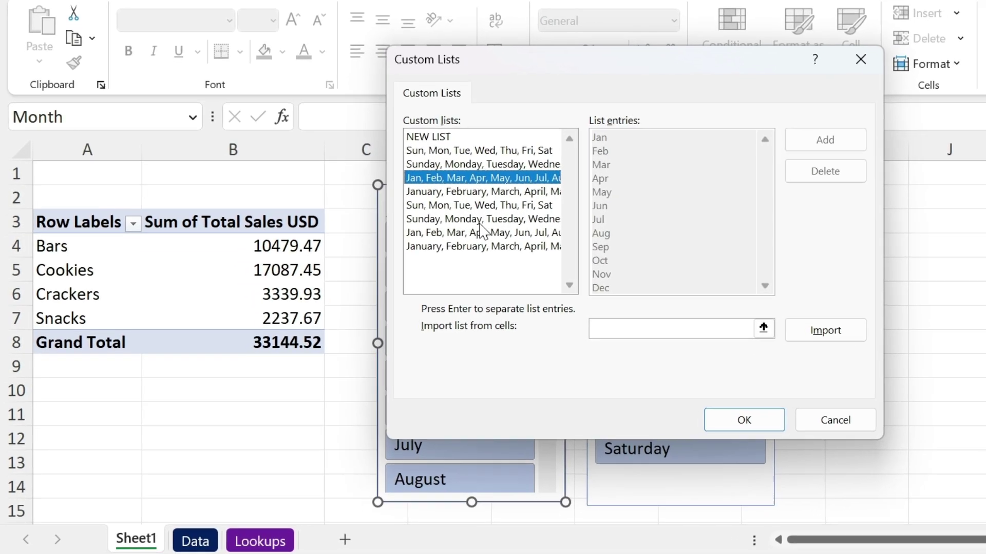
{"action": "left_click", "coordinate": [450, 196]}
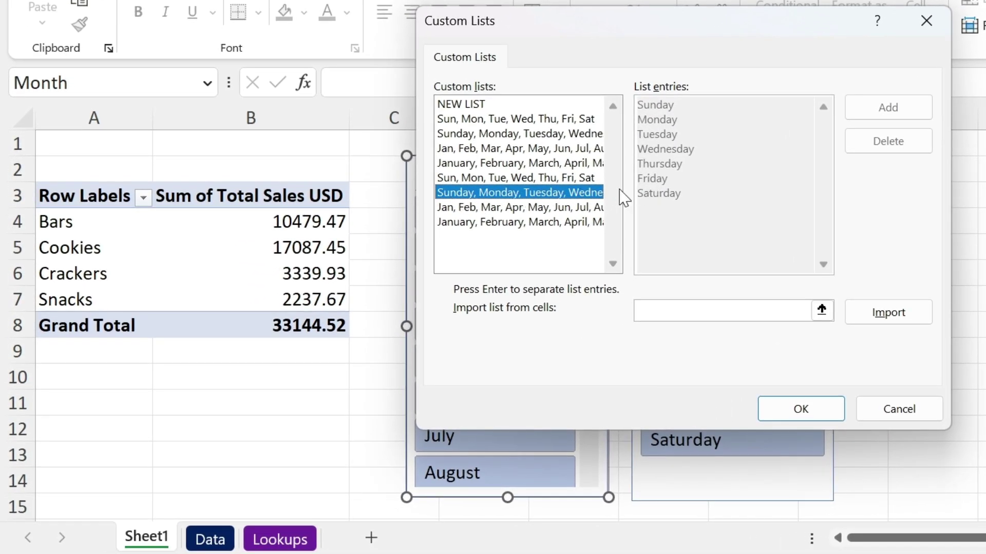
{"action": "left_click", "coordinate": [486, 224]}
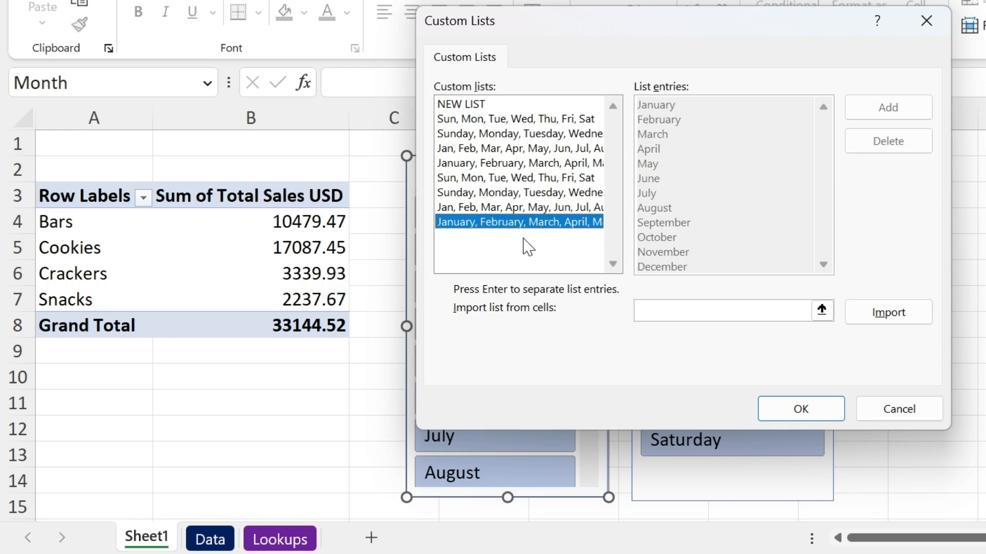
{"action": "left_click", "coordinate": [821, 311]}
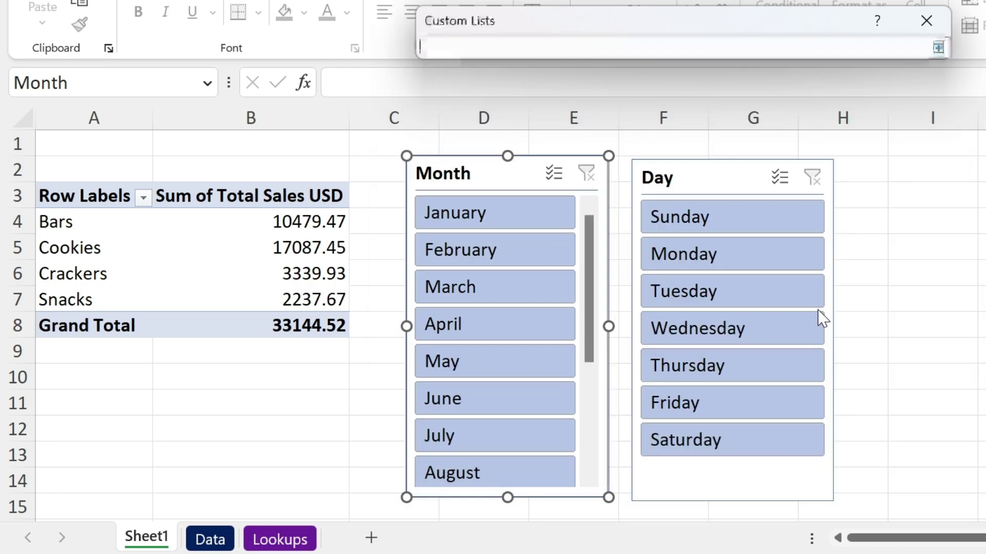
{"action": "left_click", "coordinate": [283, 540]}
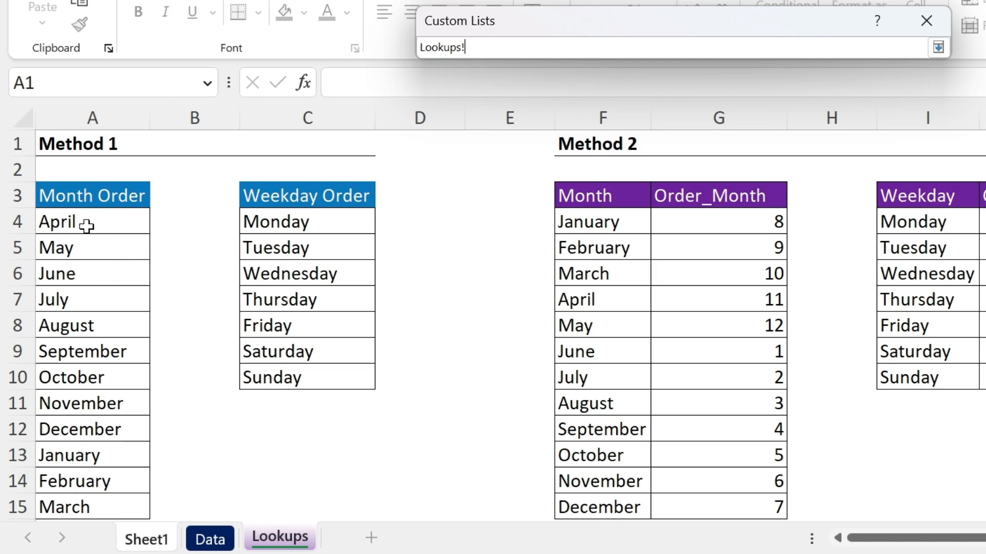
{"action": "left_click_drag", "start_coordinate": [92, 218], "coordinate": [97, 506]}
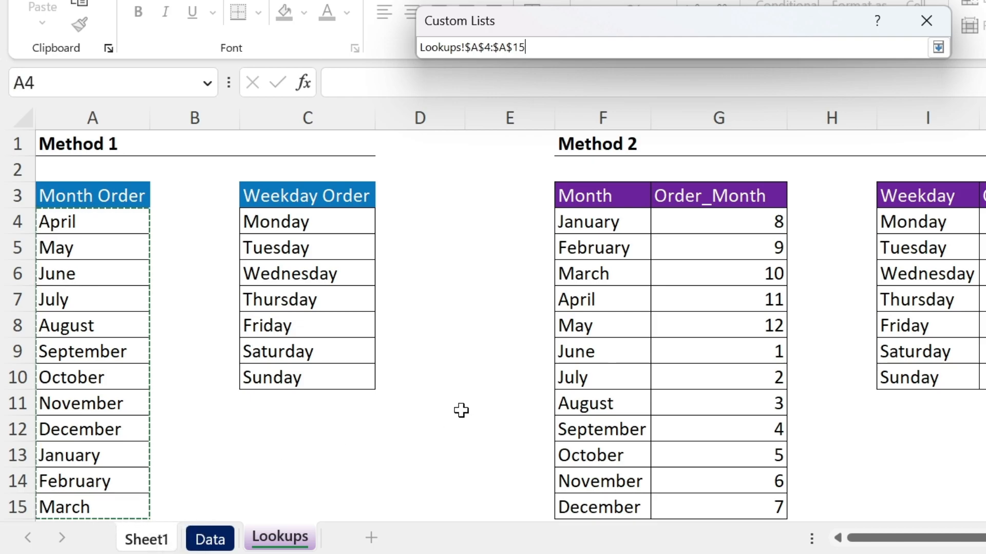
{"action": "left_click", "coordinate": [938, 47]}
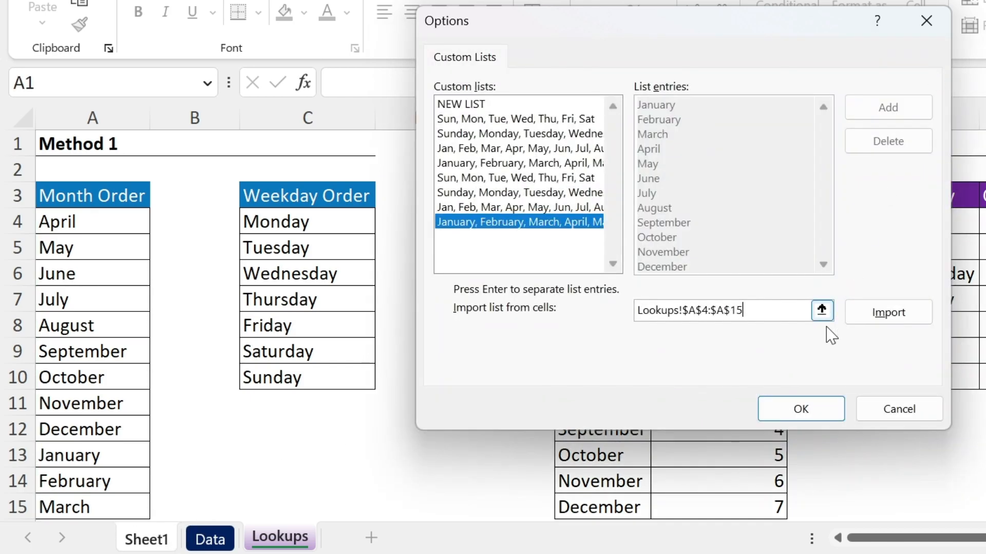
{"action": "left_click", "coordinate": [881, 323]}
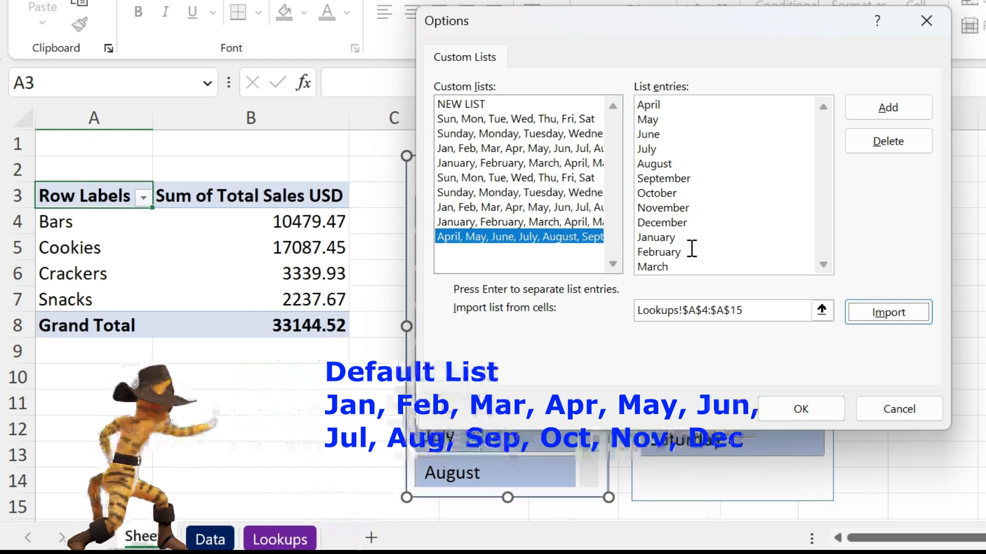
Import the Monday-to-Sunday weekday order from Lookups!C4:C10 and confirm the custom lists
{"action": "left_click", "coordinate": [822, 310]}
{"action": "left_click_drag", "start_coordinate": [341, 220], "coordinate": [330, 385]}
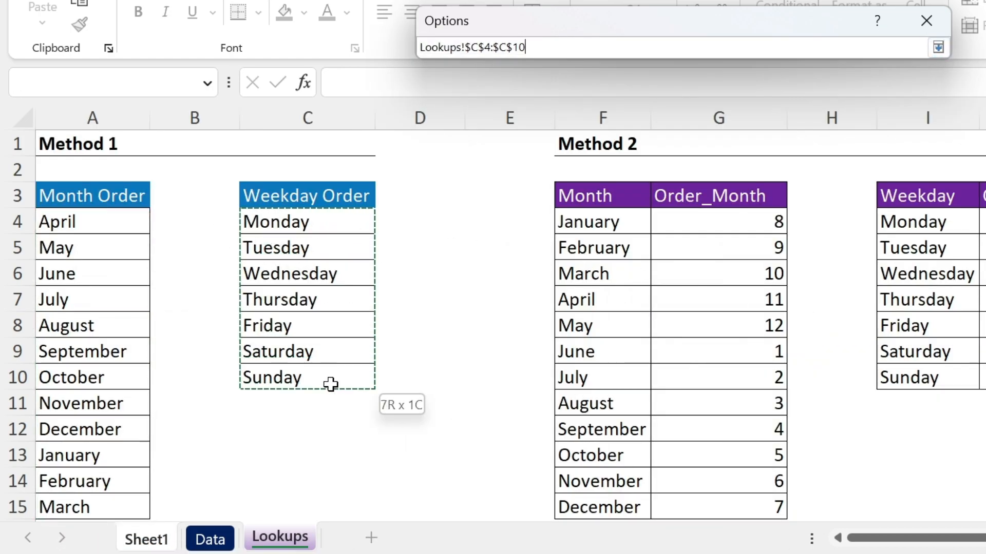
{"action": "left_click", "coordinate": [938, 47]}
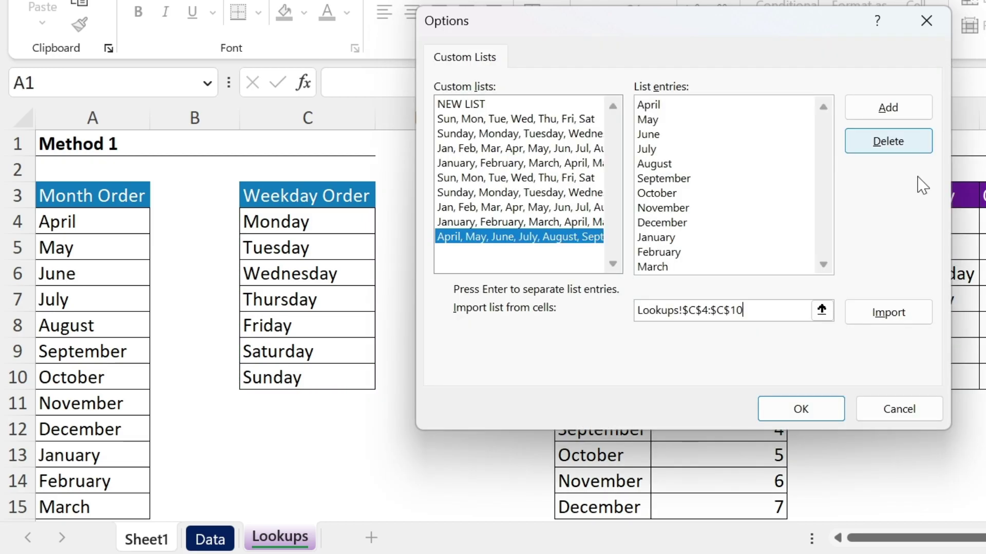
{"action": "left_click", "coordinate": [888, 312]}
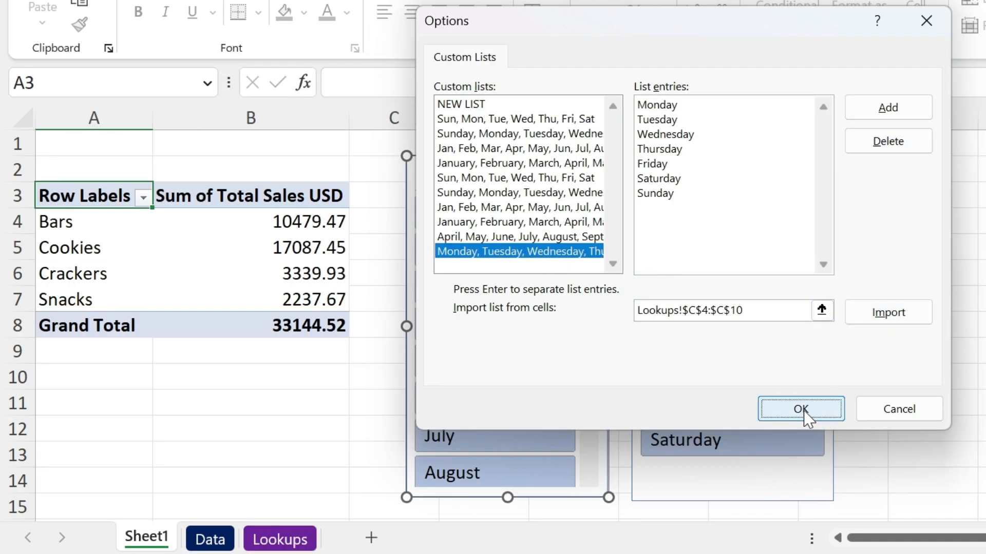
{"action": "left_click", "coordinate": [771, 410]}
{"action": "left_click", "coordinate": [959, 547]}
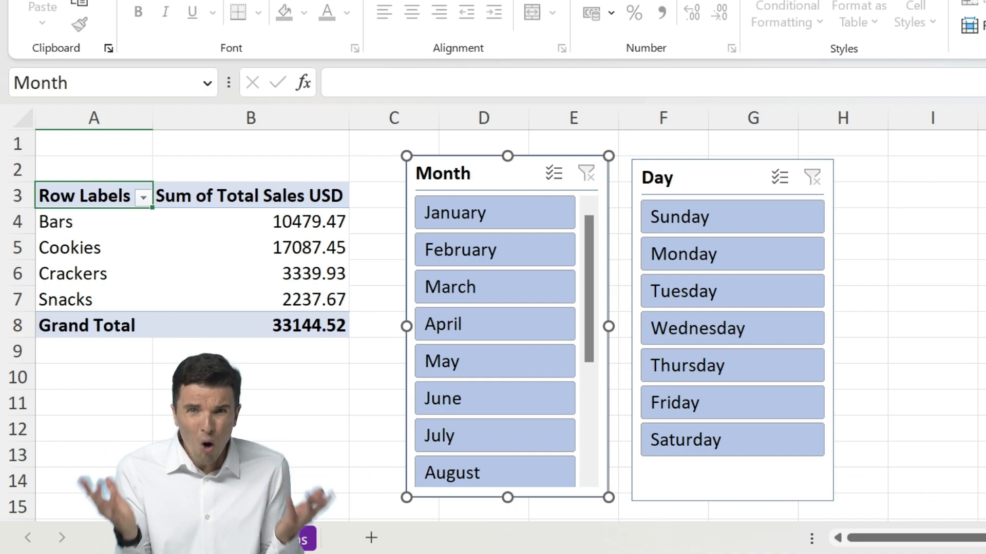
Refresh the pivot table so slicers start at April and Monday, then return to the Data sheet
{"action": "right_click", "coordinate": [249, 247]}
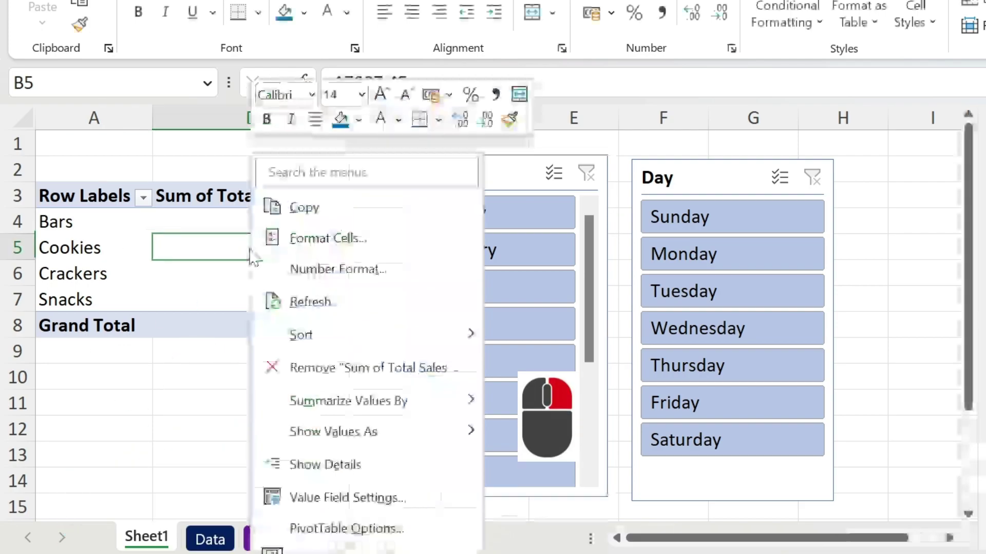
{"action": "left_click", "coordinate": [348, 311]}
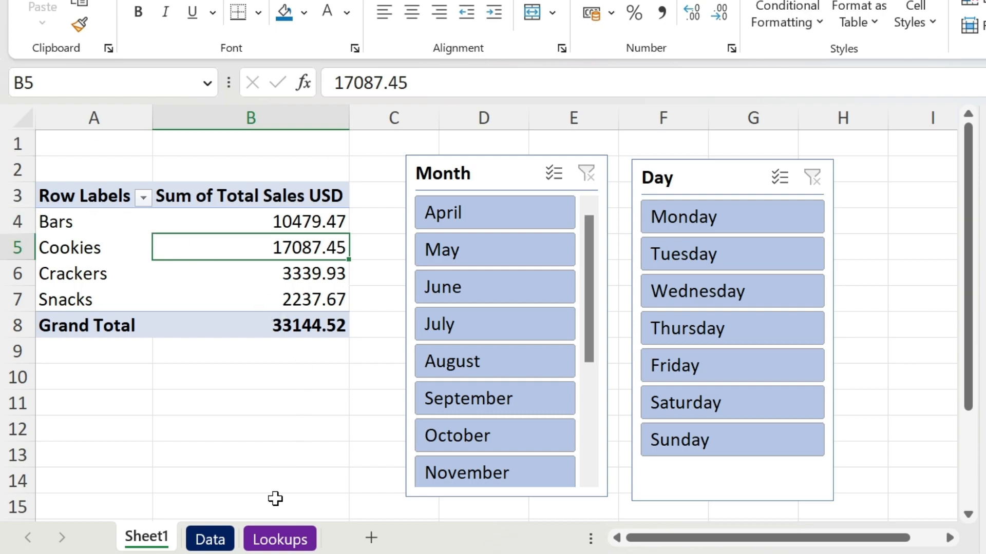
{"action": "left_click", "coordinate": [209, 539]}
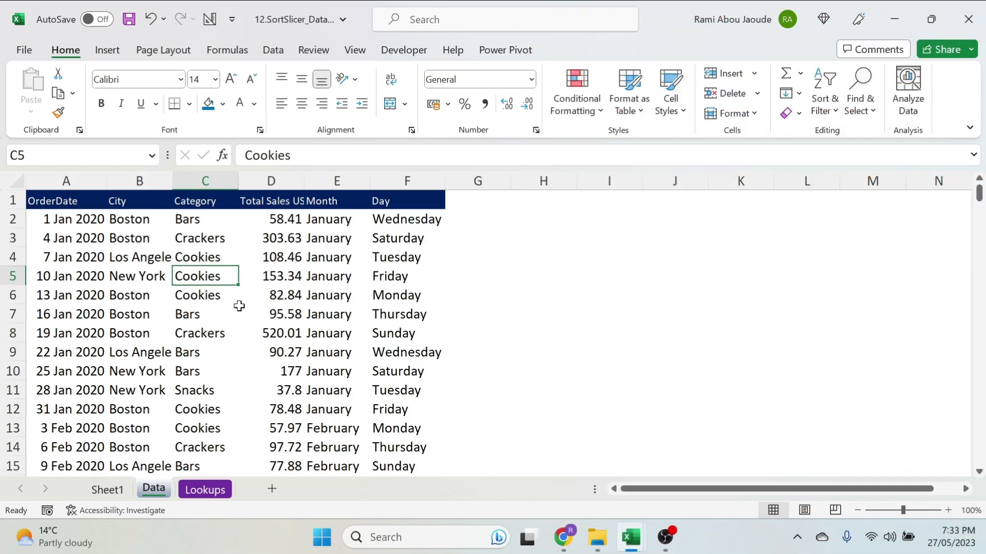
Convert the order records to a table with headers named Data, then move to the Lookups sheet
{"action": "left_click", "coordinate": [107, 50]}
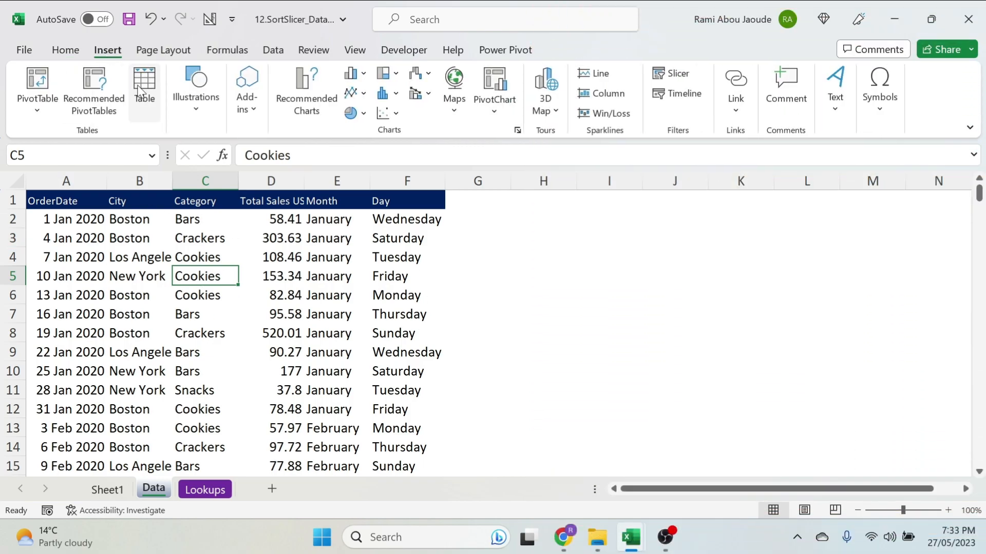
{"action": "key", "text": "ctrl+t"}
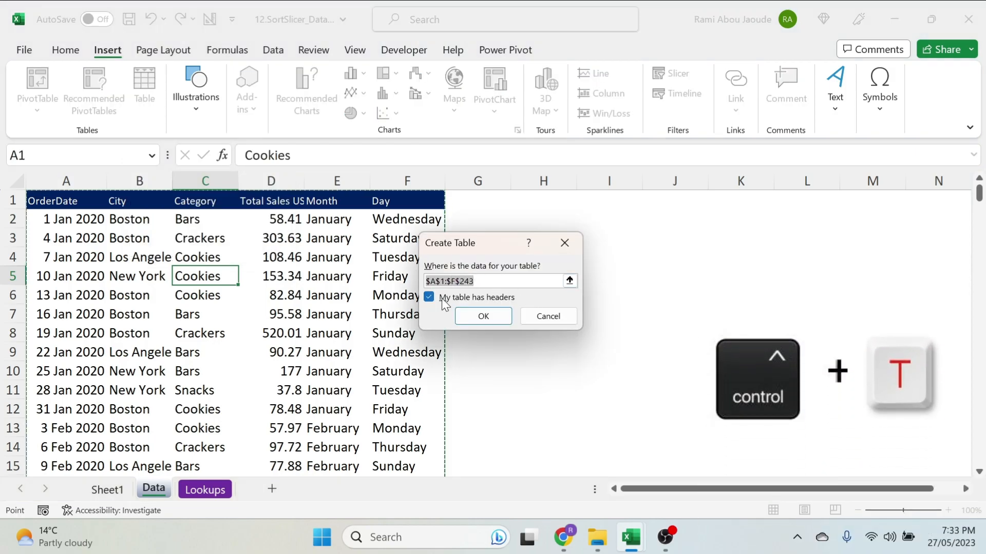
{"action": "left_click", "coordinate": [469, 318]}
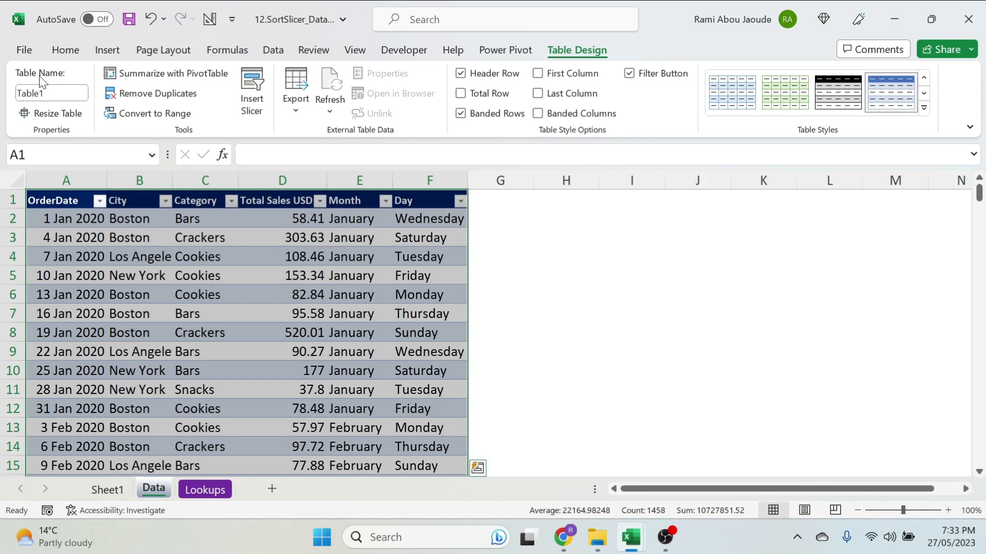
{"action": "left_click", "coordinate": [47, 93]}
{"action": "type", "text": "Data"}
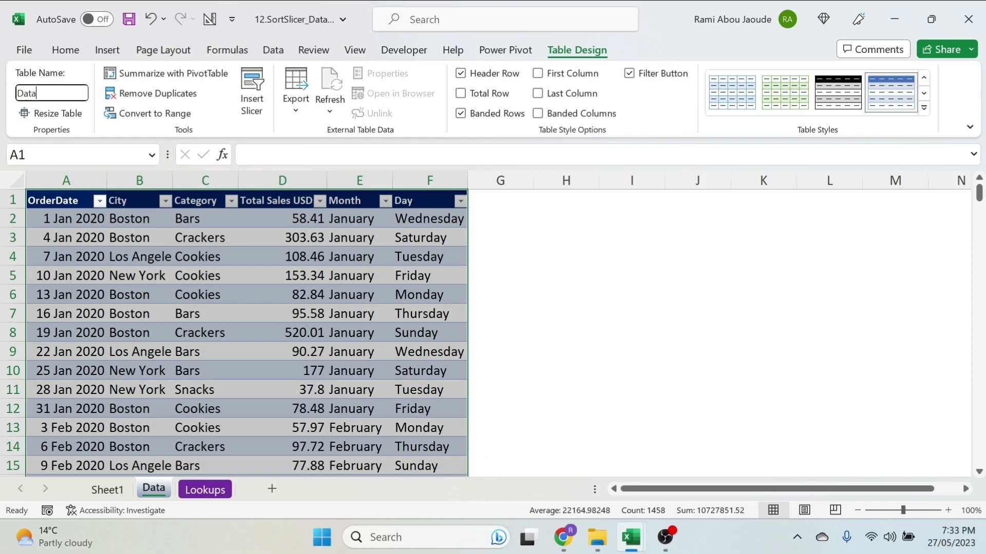
{"action": "key", "text": "Return"}
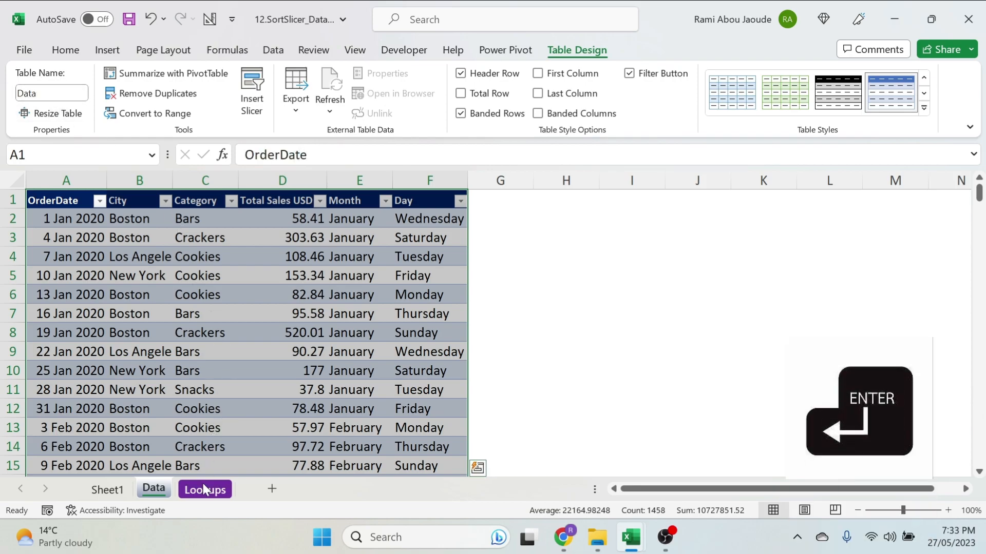
{"action": "left_click", "coordinate": [204, 490]}
{"action": "left_click", "coordinate": [627, 288]}
{"action": "key", "text": "Right"}
{"action": "key", "text": "Right"}
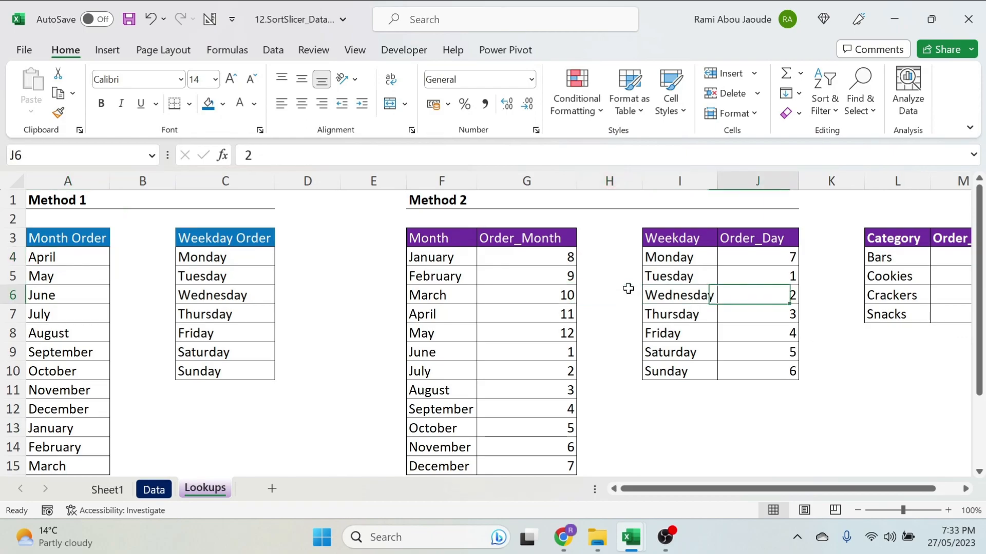
{"action": "key", "text": "Right"}
{"action": "key", "text": "Right"}
{"action": "key", "text": "Right"}
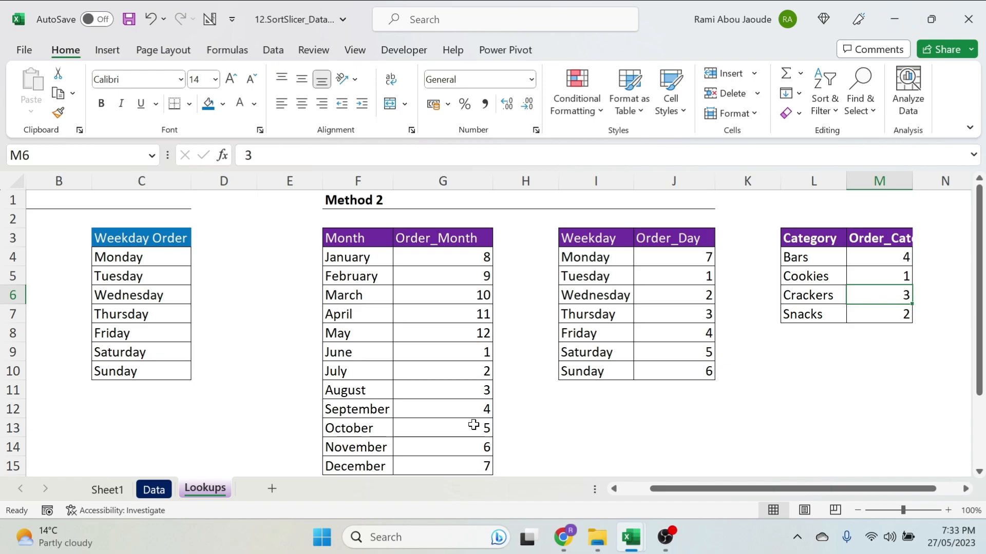
{"action": "left_click_drag", "start_coordinate": [338, 355], "coordinate": [462, 352]}
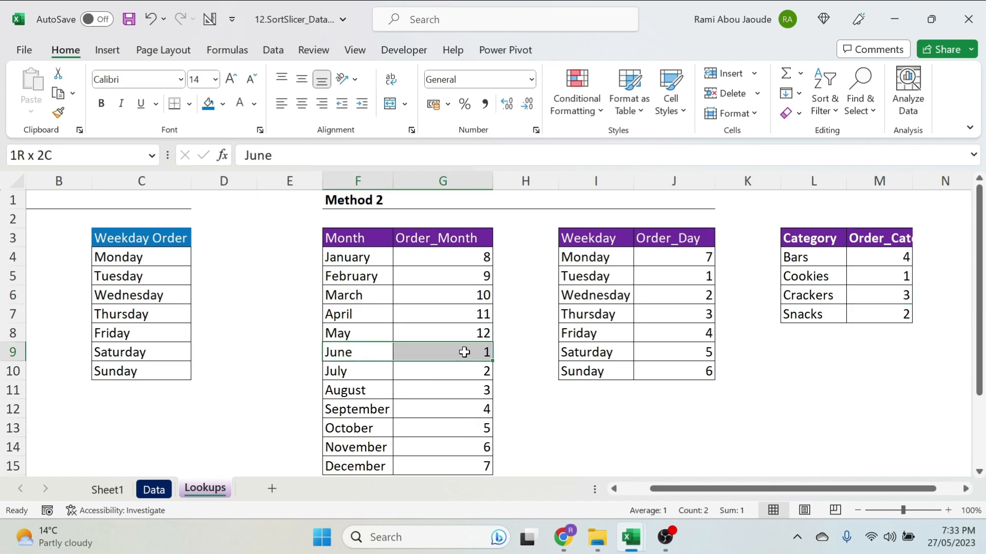
{"action": "left_click_drag", "start_coordinate": [363, 368], "coordinate": [477, 375]}
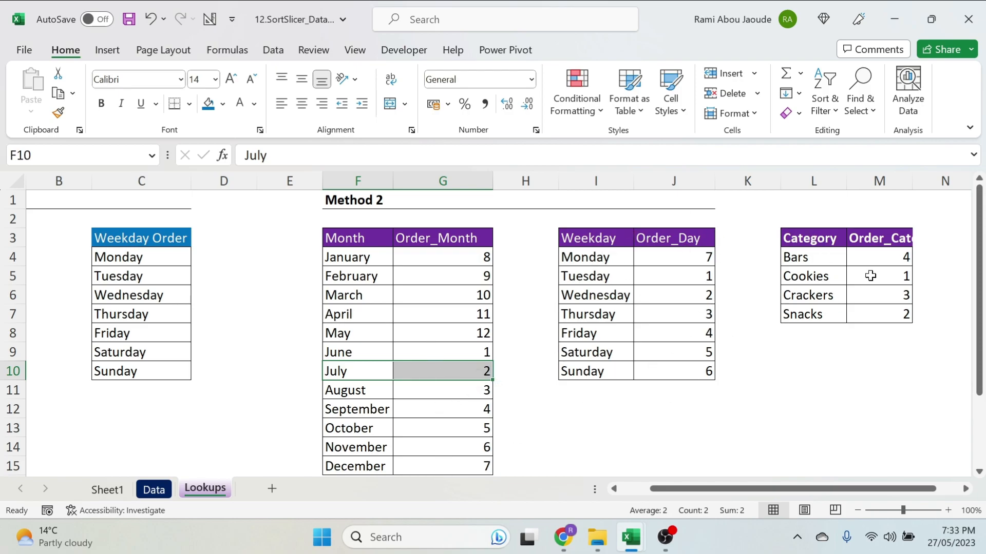
Turn the month lookup range into a table named Lookup_Month
{"action": "left_click", "coordinate": [411, 255]}
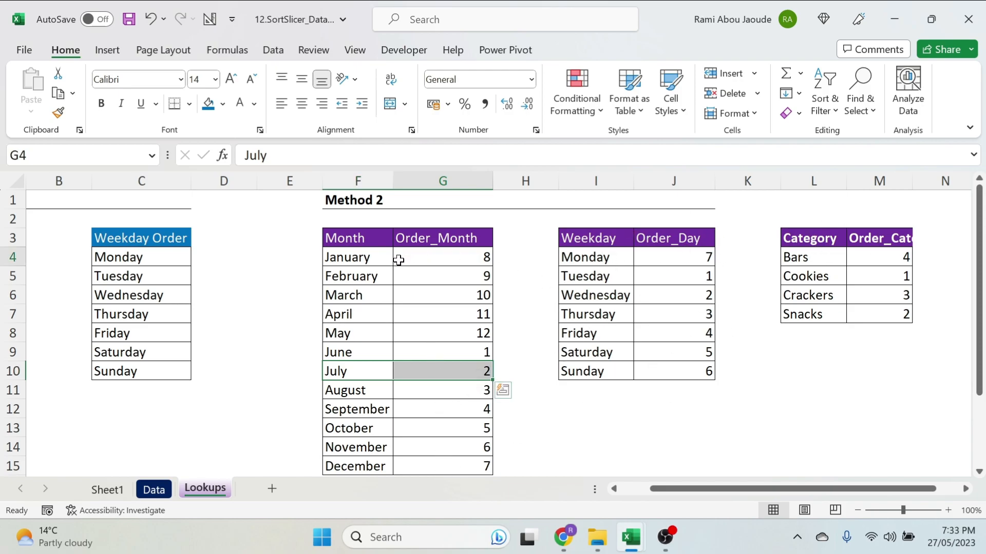
{"action": "key", "text": "ctrl+t"}
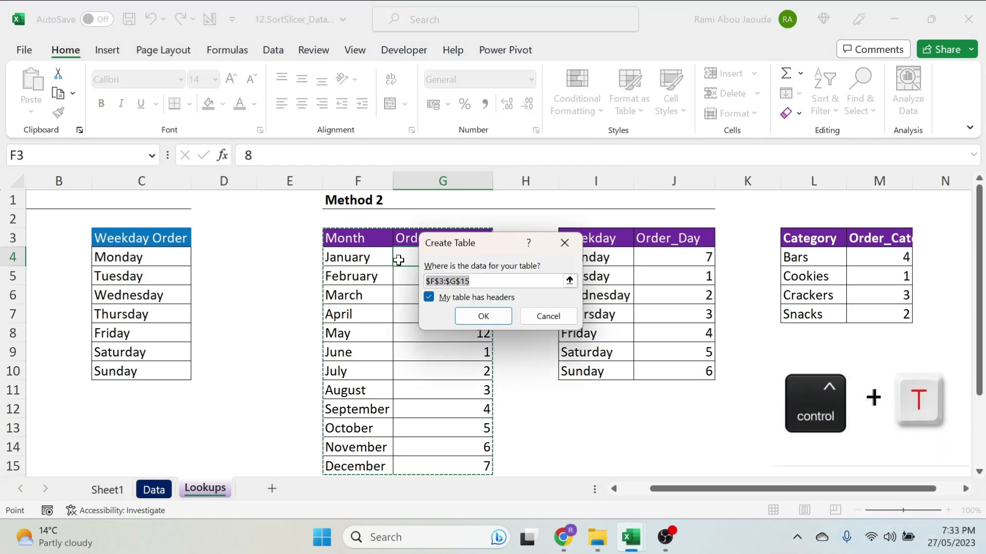
{"action": "left_click", "coordinate": [483, 315]}
{"action": "left_click", "coordinate": [60, 96]}
{"action": "type", "text": "Lookup_Mon"}
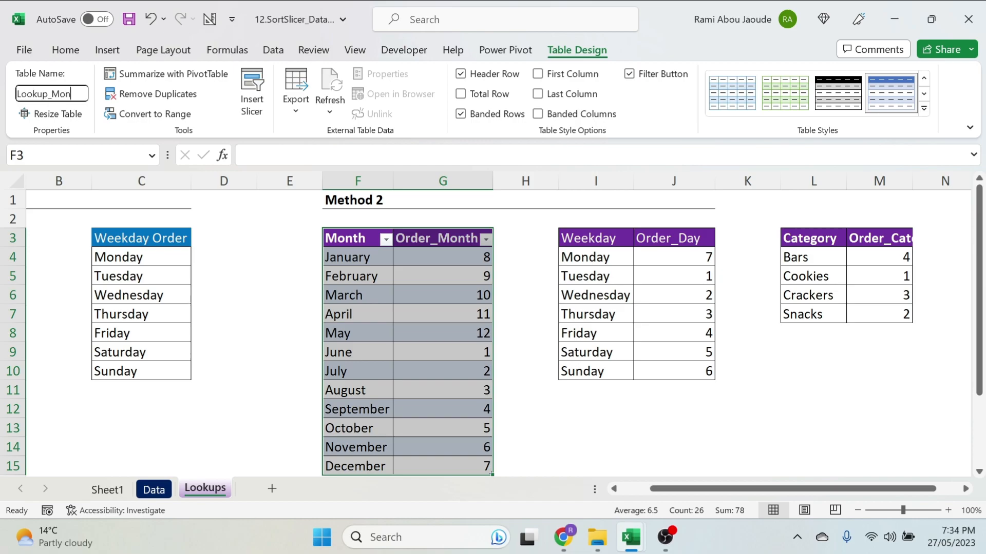
{"action": "type", "text": "th"}
{"action": "key", "text": "Return"}
Turn the weekday lookup range into a table named Lookup_Day
{"action": "left_click", "coordinate": [617, 296]}
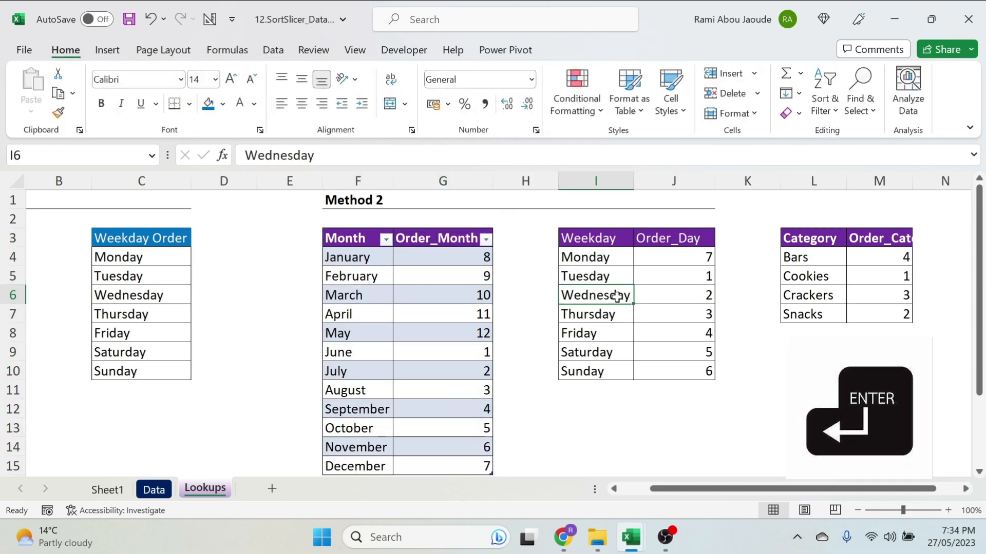
{"action": "key", "text": "ctrl+t"}
{"action": "left_click", "coordinate": [489, 317]}
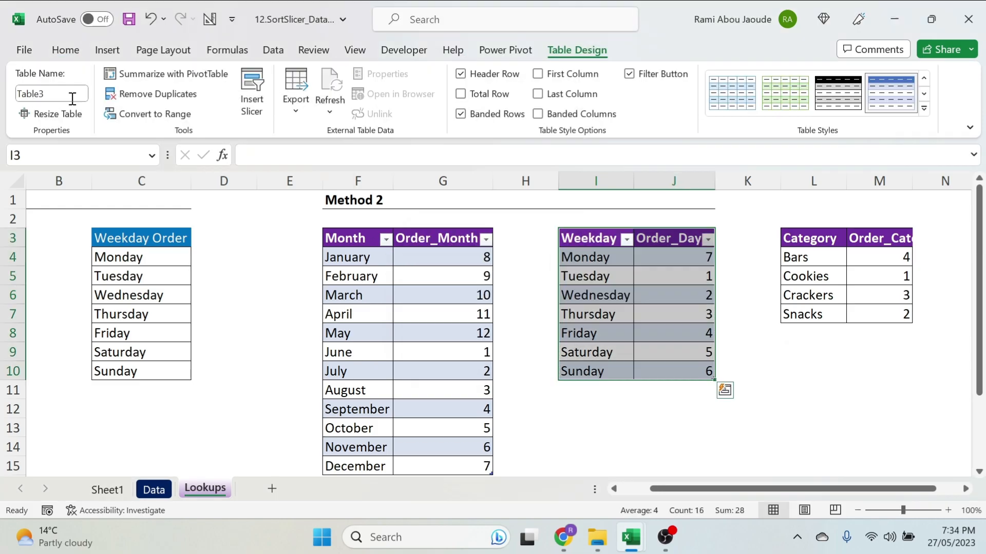
{"action": "left_click", "coordinate": [72, 94]}
{"action": "type", "text": "Lookup_Day"}
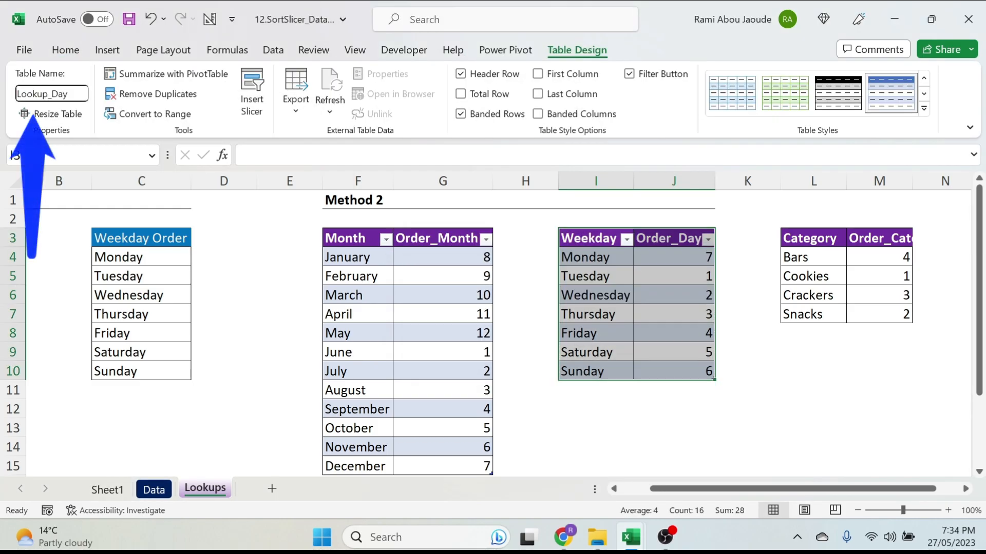
{"action": "key", "text": "Return"}
Turn the category lookup range into a table named Lookup_Category
{"action": "left_click", "coordinate": [803, 273]}
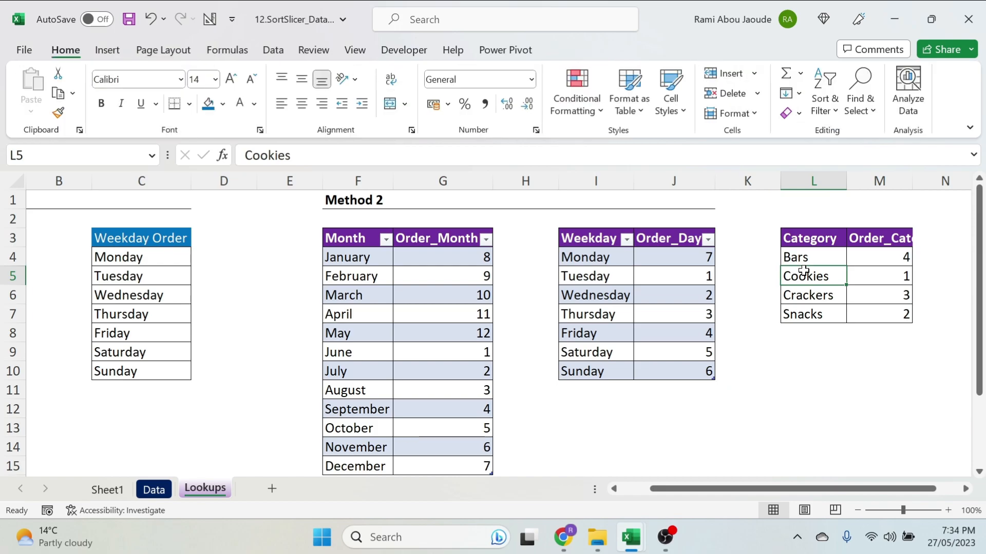
{"action": "key", "text": "ctrl+t"}
{"action": "left_click", "coordinate": [483, 315]}
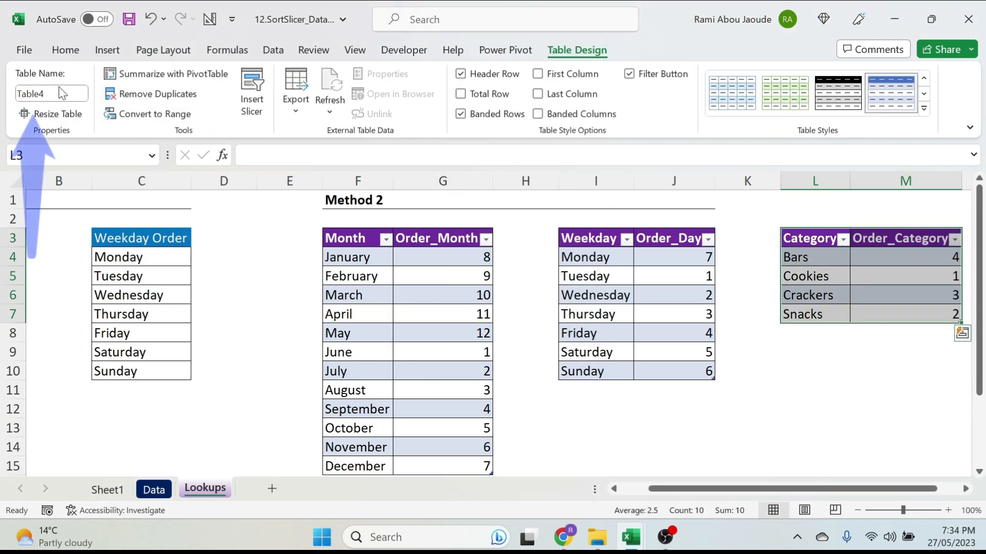
{"action": "left_click", "coordinate": [18, 93]}
{"action": "key", "text": "BackSpace"}
{"action": "type", "text": "ookup_C"}
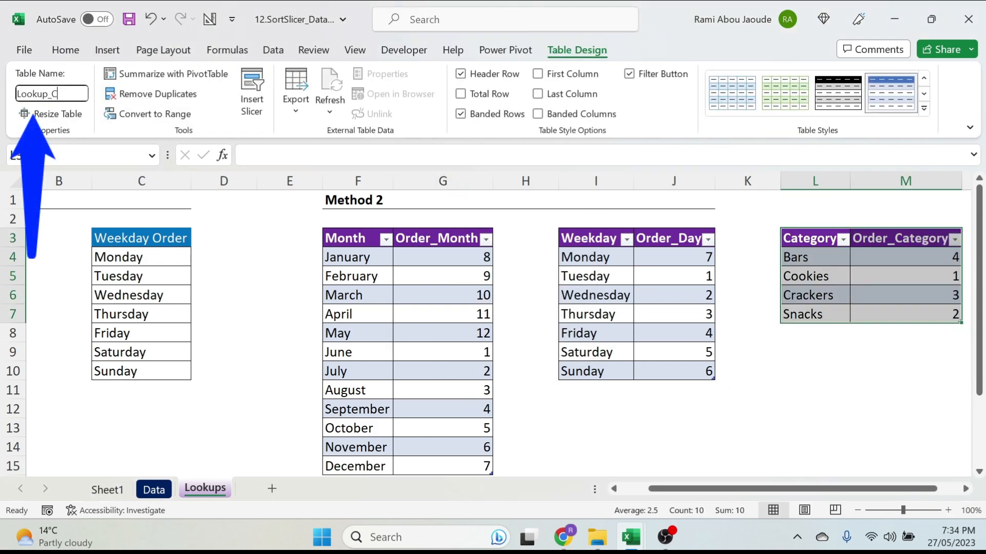
{"action": "type", "text": "ate"}
{"action": "key", "text": "Return"}
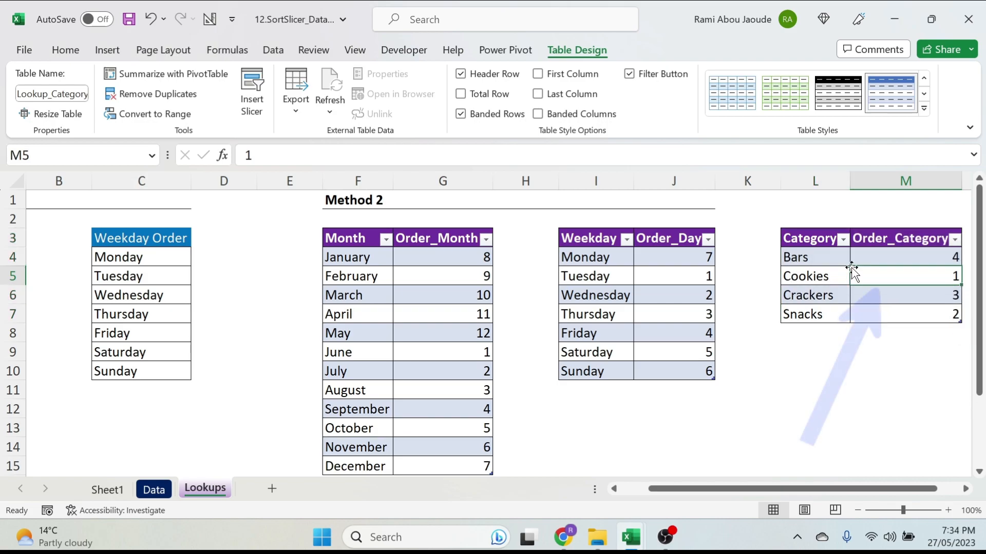
Add the Lookup_Category, Lookup_Day and Lookup_Month tables to the Power Pivot data model
{"action": "left_click", "coordinate": [504, 49]}
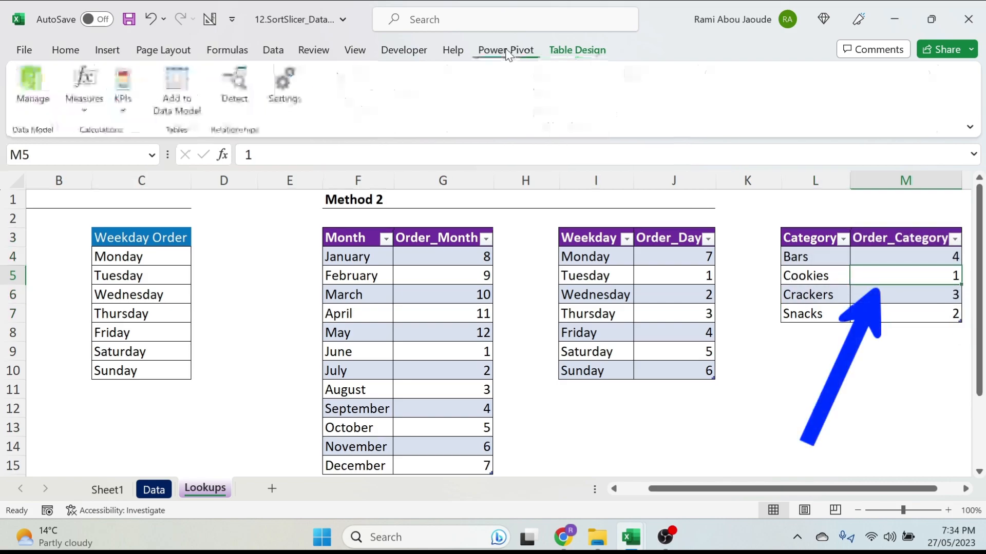
{"action": "left_click", "coordinate": [181, 89]}
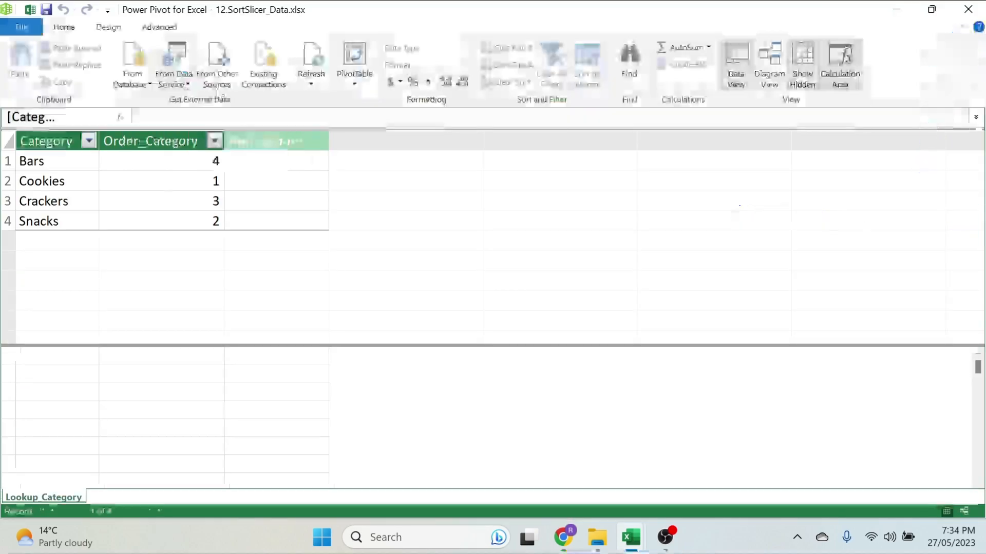
{"action": "left_click", "coordinate": [968, 9]}
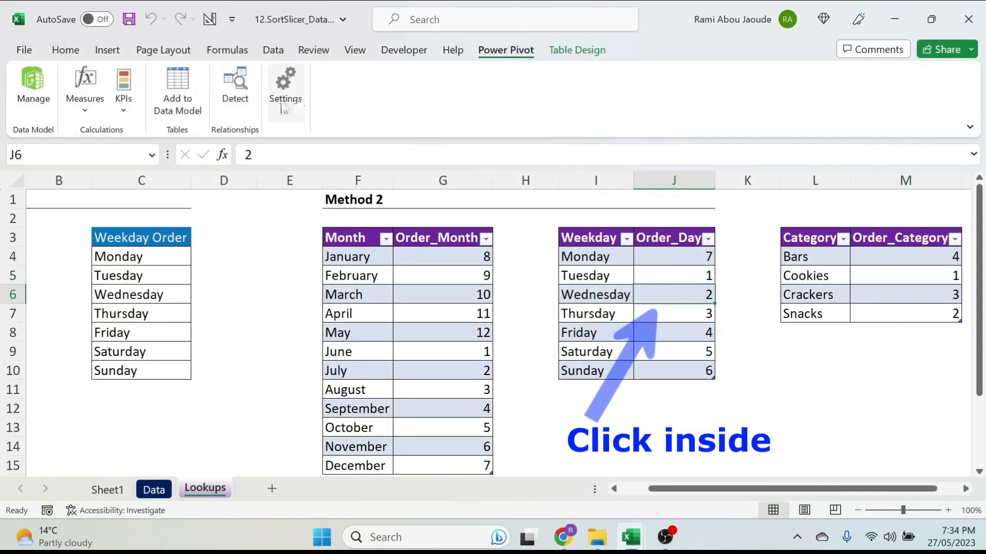
{"action": "left_click", "coordinate": [168, 95]}
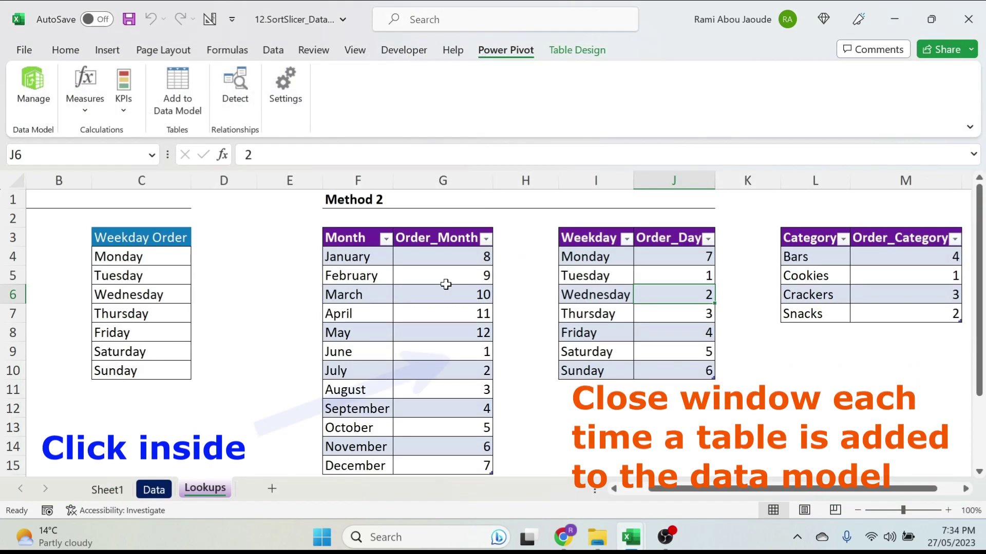
{"action": "left_click", "coordinate": [354, 313]}
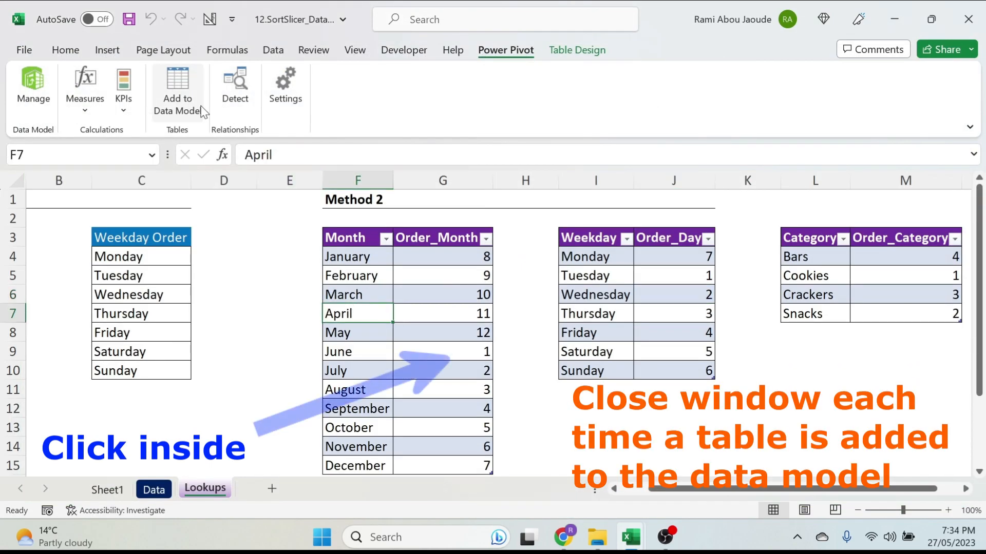
{"action": "left_click", "coordinate": [177, 92]}
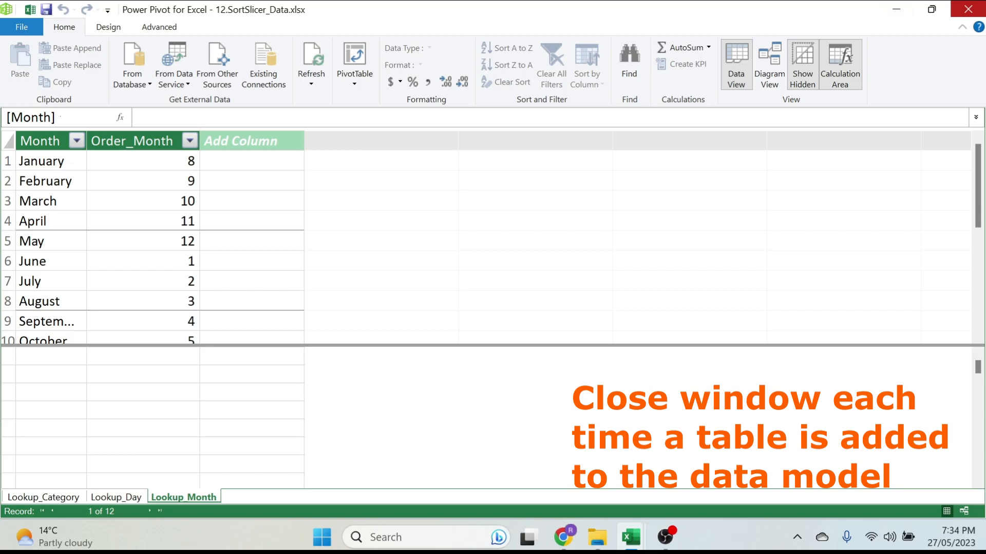
{"action": "left_click", "coordinate": [967, 10]}
Add the Data sheet's sales table to the Power Pivot data model
{"action": "left_click", "coordinate": [158, 488]}
{"action": "left_click", "coordinate": [205, 256]}
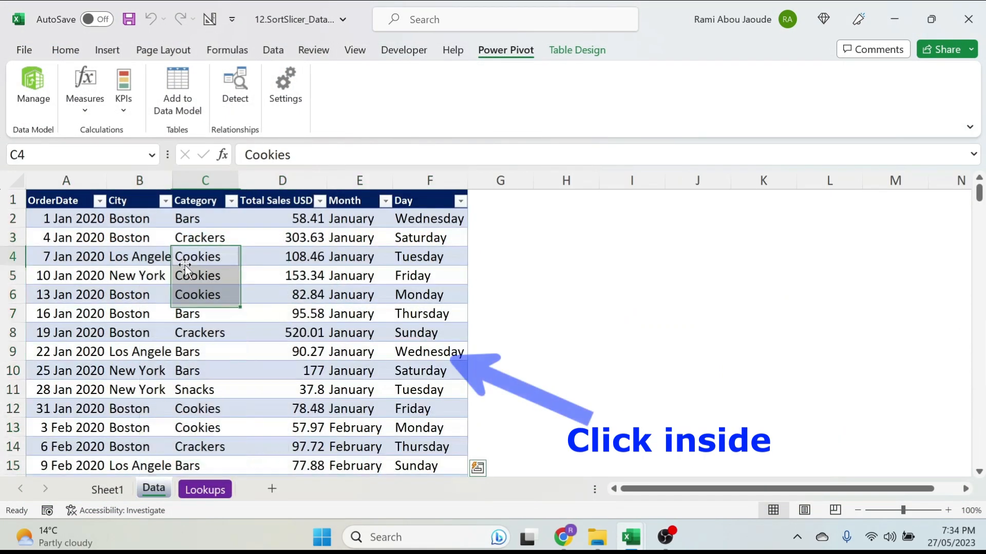
{"action": "left_click", "coordinate": [189, 100]}
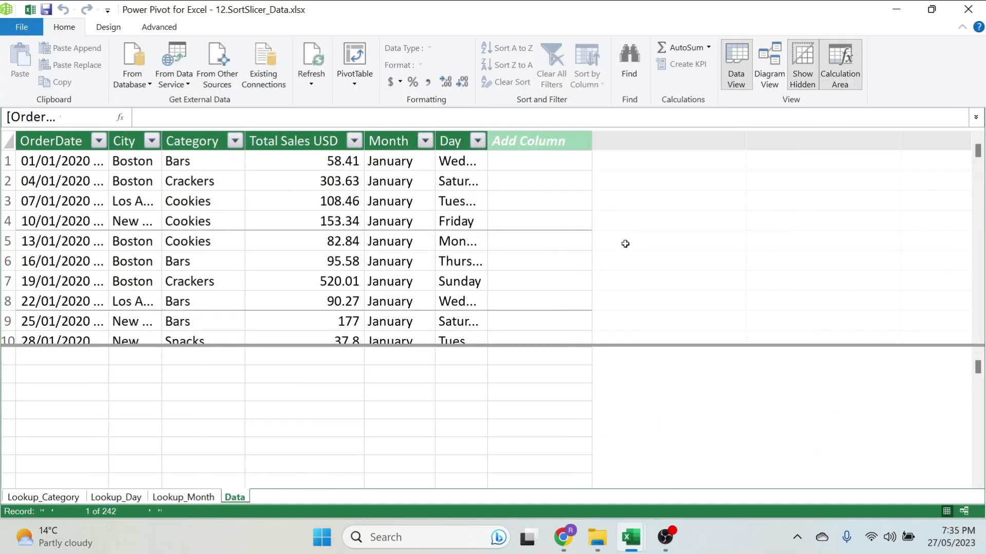
Switch the Power Pivot window to Diagram View showing all four tables
{"action": "left_click", "coordinate": [770, 76]}
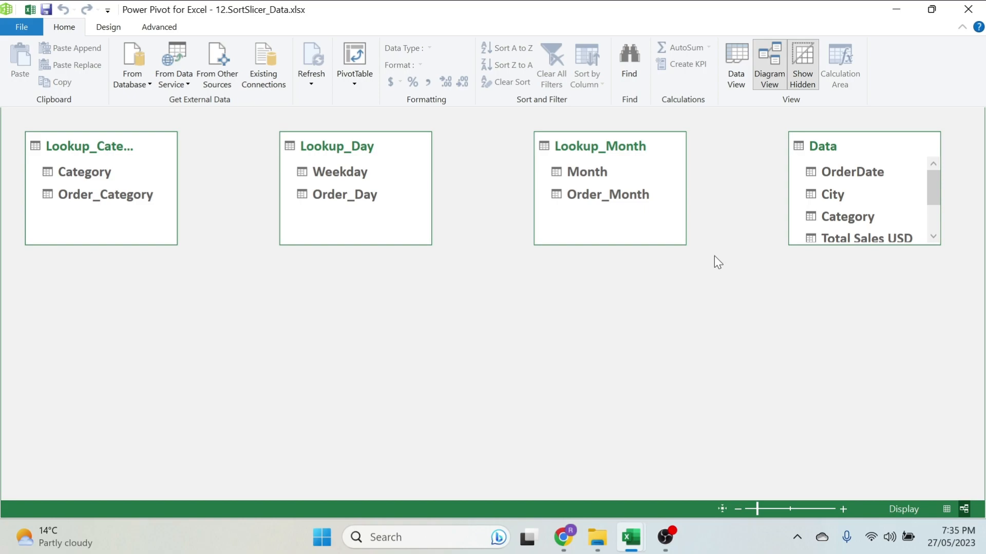
Create a one-to-many relationship from Lookup_Month's Month column to Data's Month column
{"action": "mouse_move", "coordinate": [614, 153]}
{"action": "right_click", "coordinate": [614, 153]}
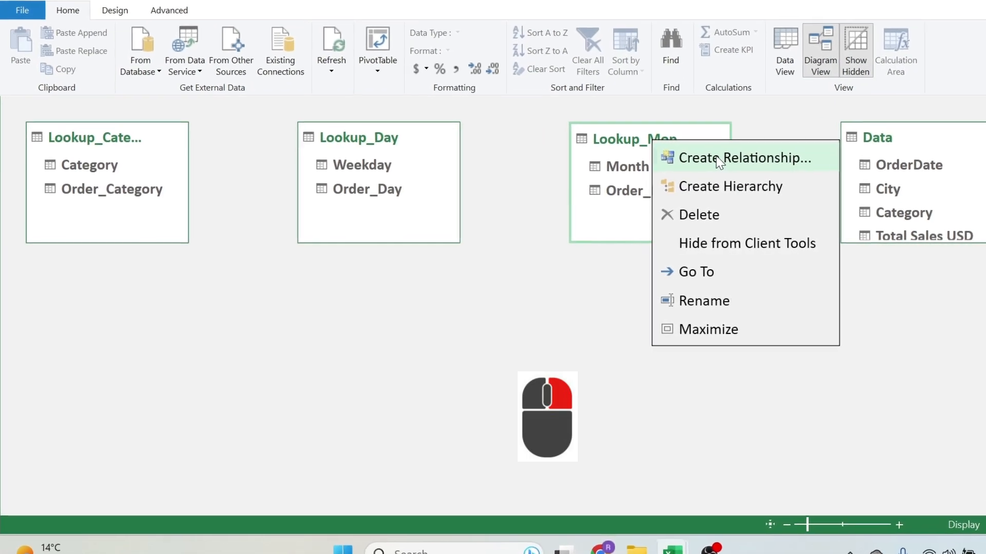
{"action": "left_click", "coordinate": [756, 158]}
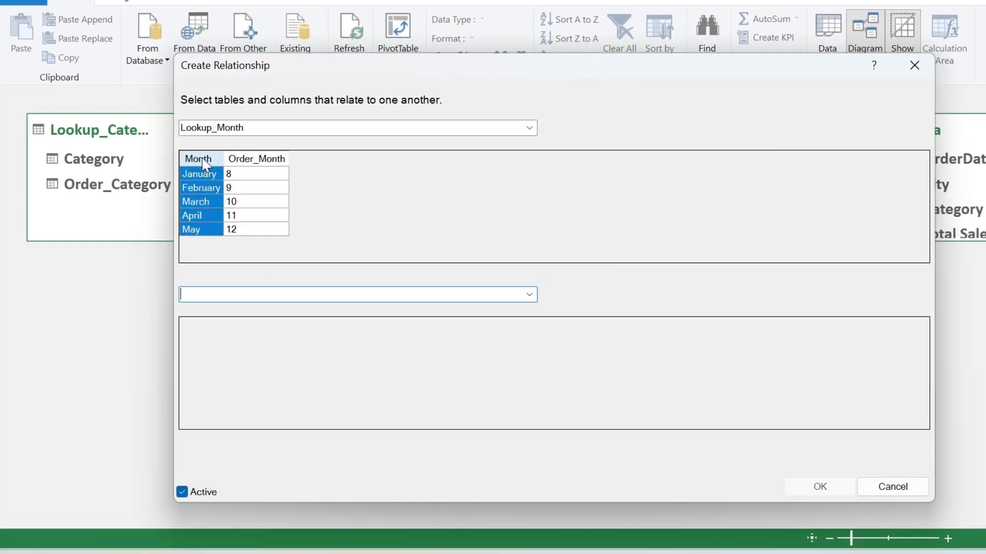
{"action": "left_click", "coordinate": [532, 296]}
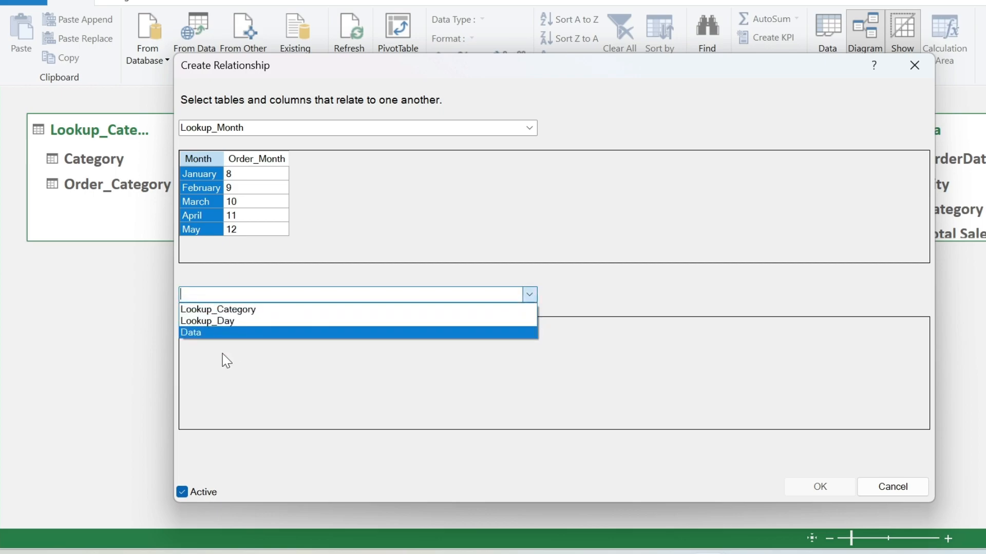
{"action": "left_click", "coordinate": [239, 333]}
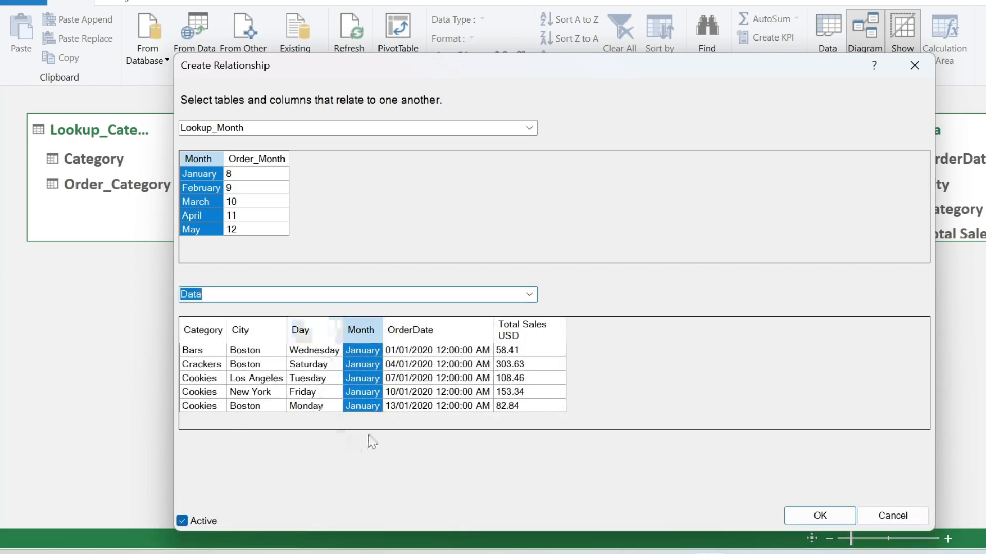
{"action": "left_click", "coordinate": [820, 515]}
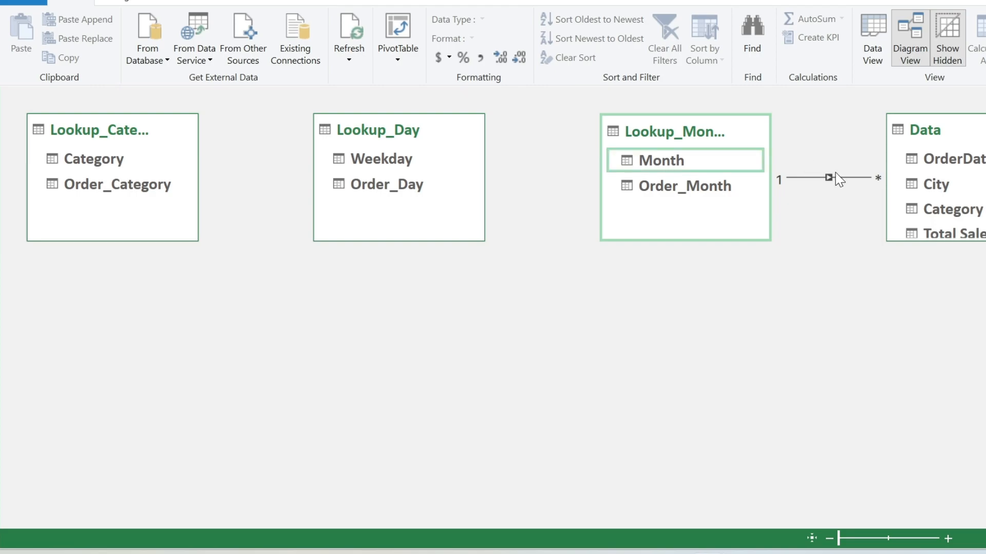
Create a relationship matching Lookup_Day's Weekday column to Data's Day column
{"action": "right_click", "coordinate": [371, 146]}
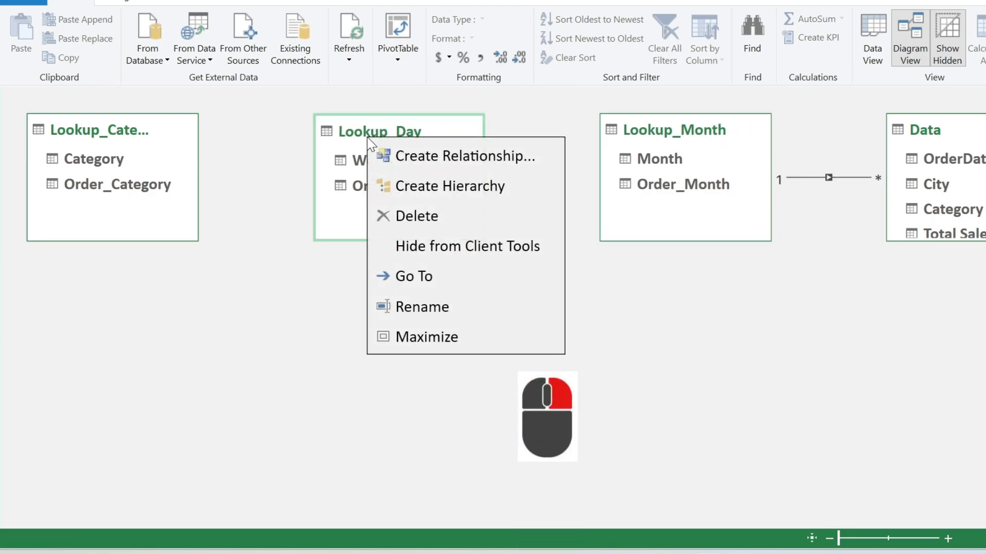
{"action": "left_click", "coordinate": [440, 155]}
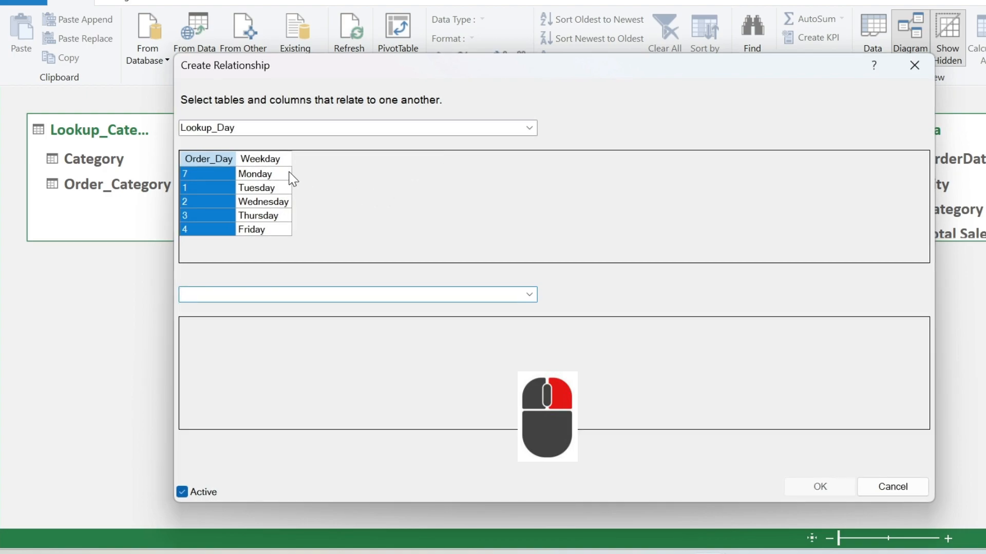
{"action": "left_click", "coordinate": [266, 164]}
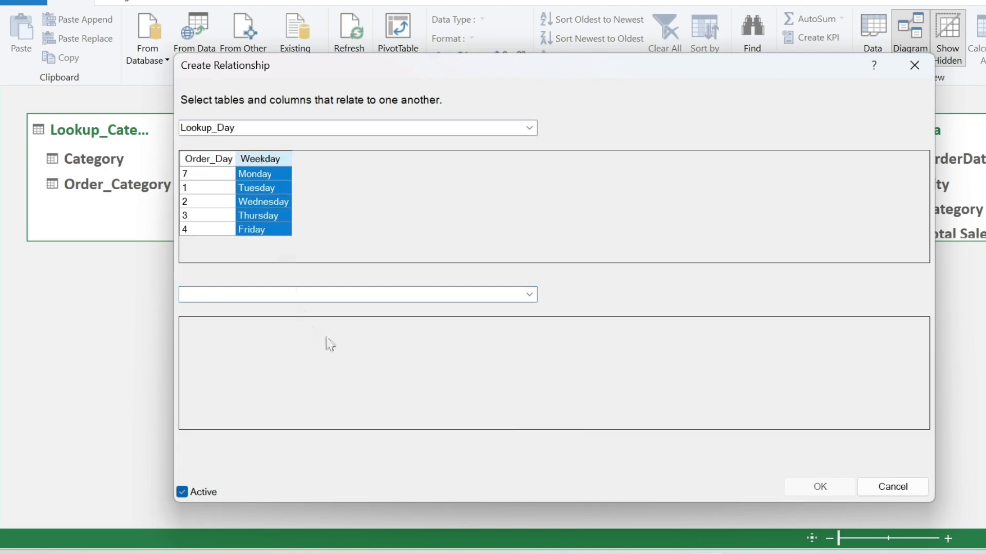
{"action": "left_click", "coordinate": [528, 295]}
{"action": "left_click", "coordinate": [210, 334]}
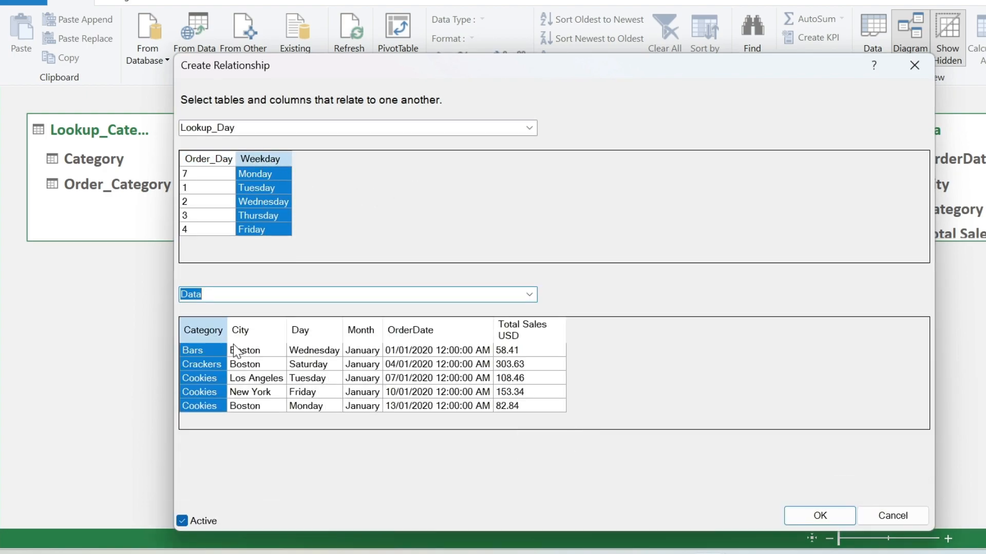
{"action": "left_click", "coordinate": [317, 331]}
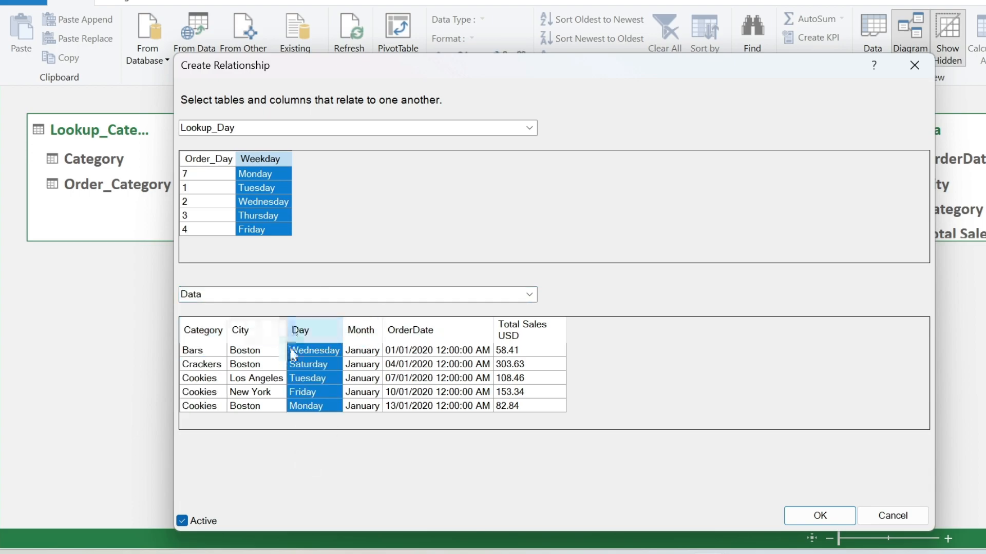
{"action": "mouse_move", "coordinate": [766, 553]}
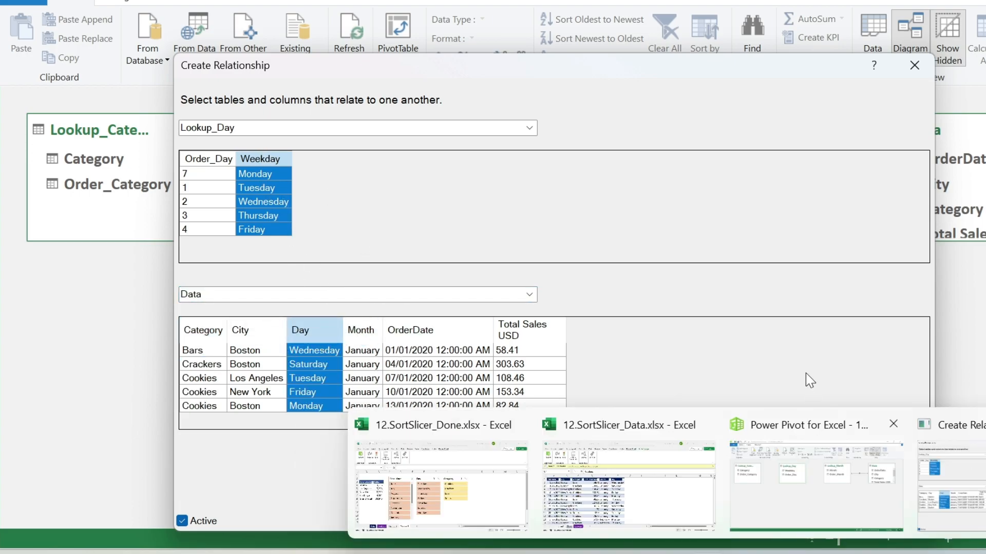
{"action": "left_click", "coordinate": [813, 514]}
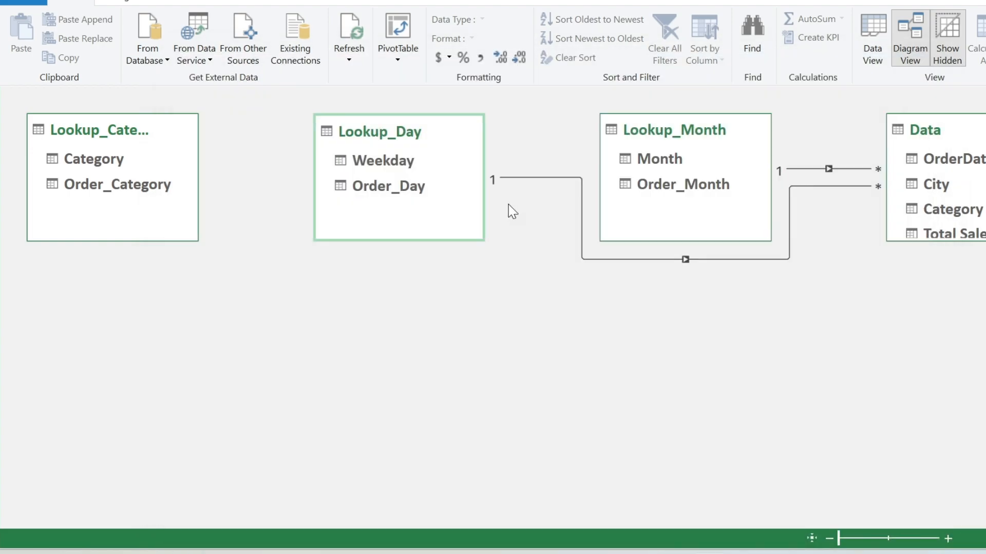
Create a relationship from Lookup_Category's Category column to Data's Category column
{"action": "right_click", "coordinate": [105, 129]}
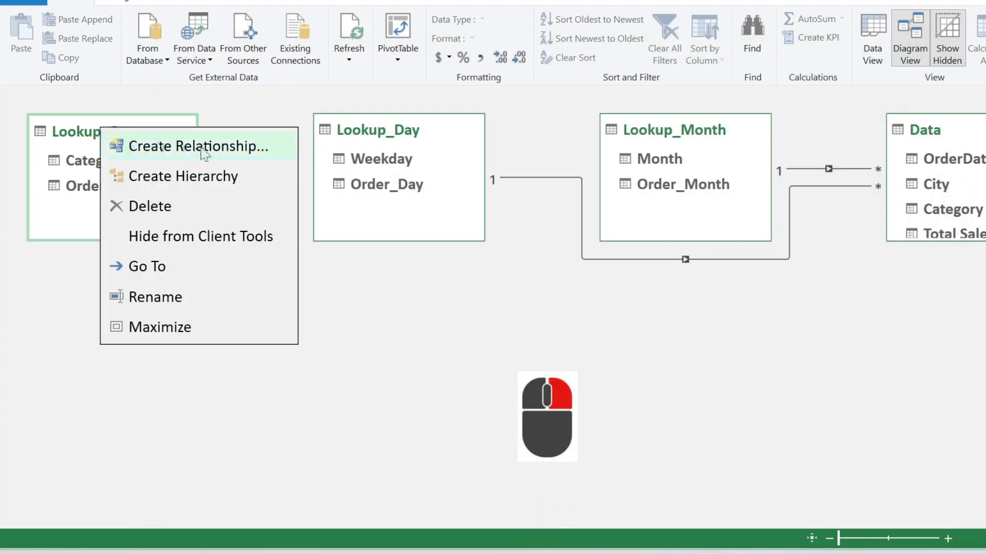
{"action": "left_click", "coordinate": [200, 147]}
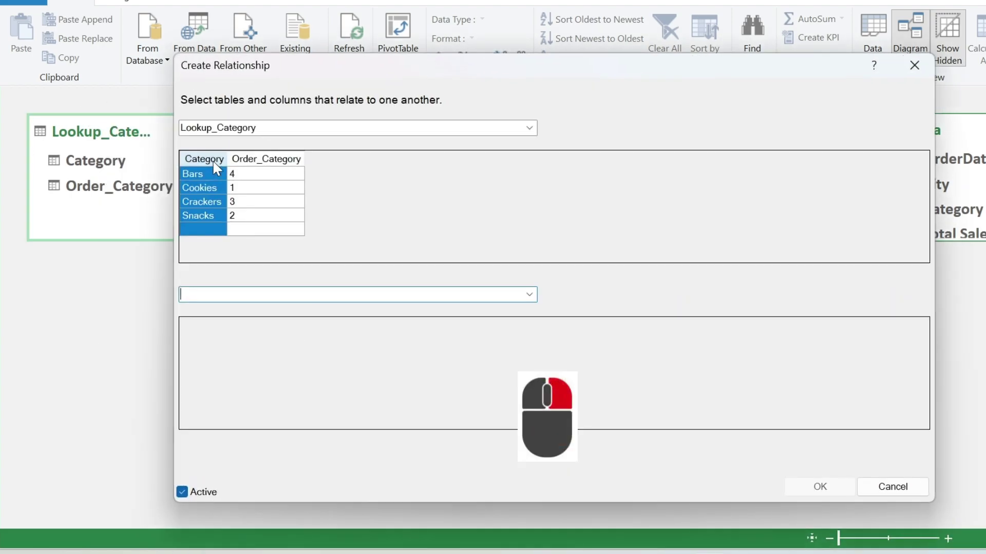
{"action": "left_click", "coordinate": [533, 297]}
{"action": "left_click", "coordinate": [298, 336]}
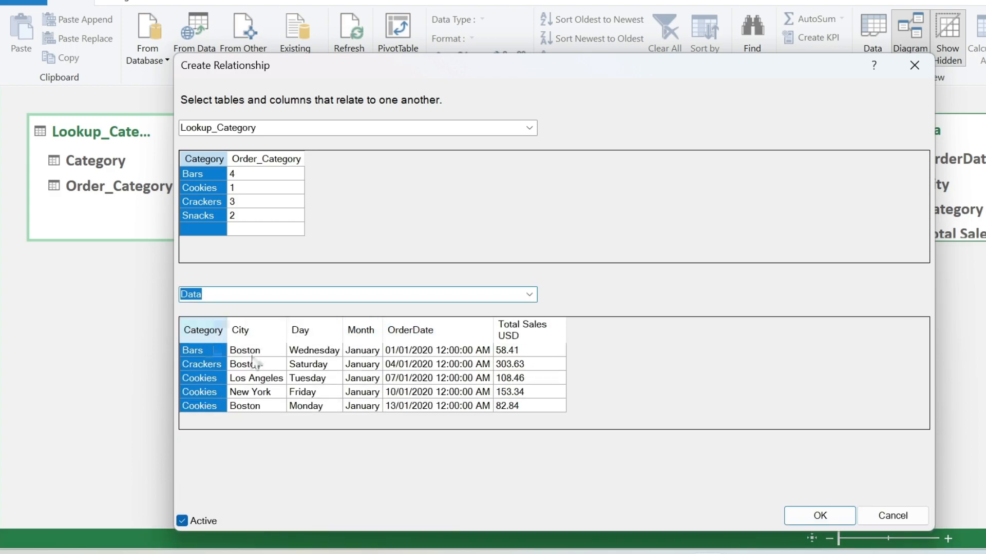
{"action": "left_click", "coordinate": [833, 514]}
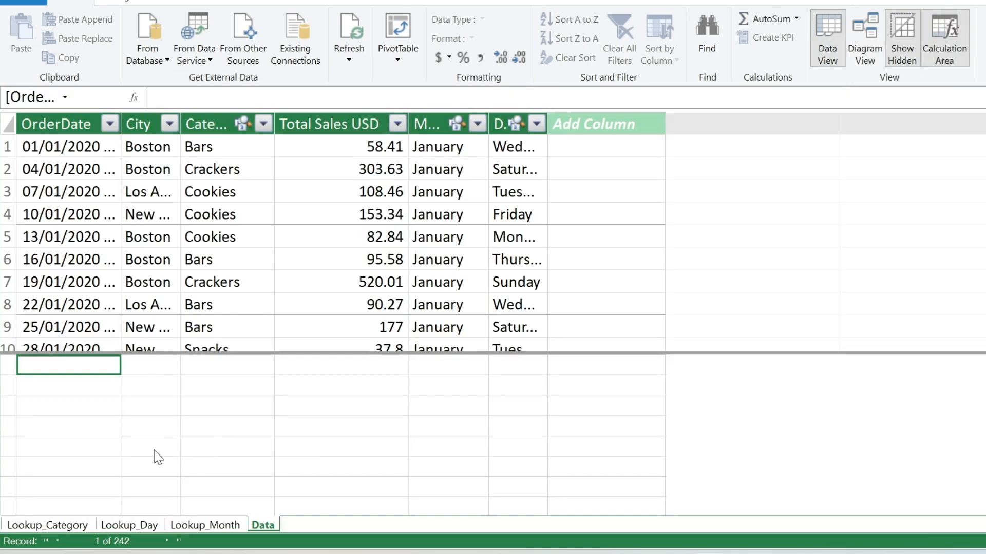
Browse the Lookup_Category, Lookup_Day and Lookup_Month tables, then return to the Data table
{"action": "left_click", "coordinate": [50, 526]}
{"action": "left_click", "coordinate": [130, 525]}
{"action": "left_click", "coordinate": [204, 525]}
{"action": "left_click", "coordinate": [263, 526]}
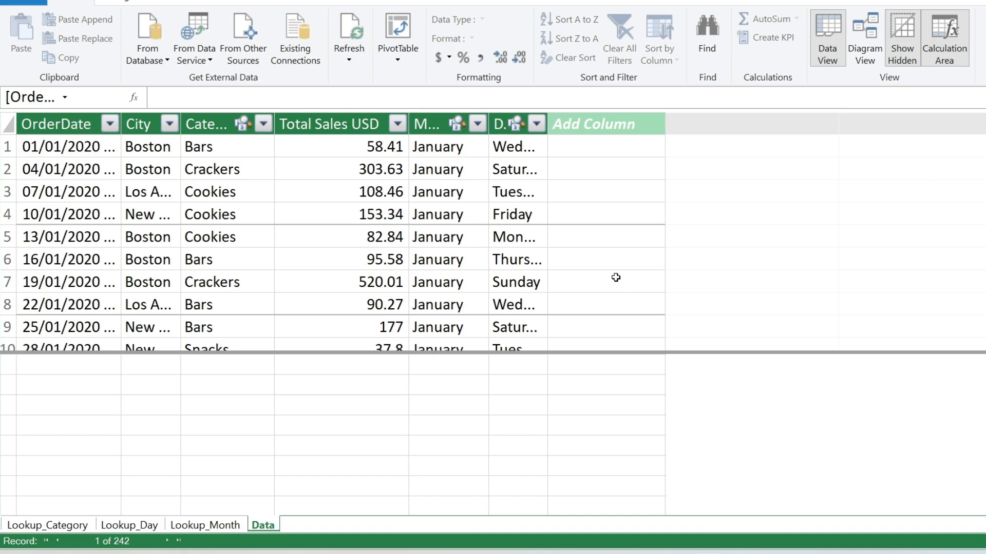
Rename the Data table's Add Column placeholder to Order_Month
{"action": "left_click", "coordinate": [592, 125]}
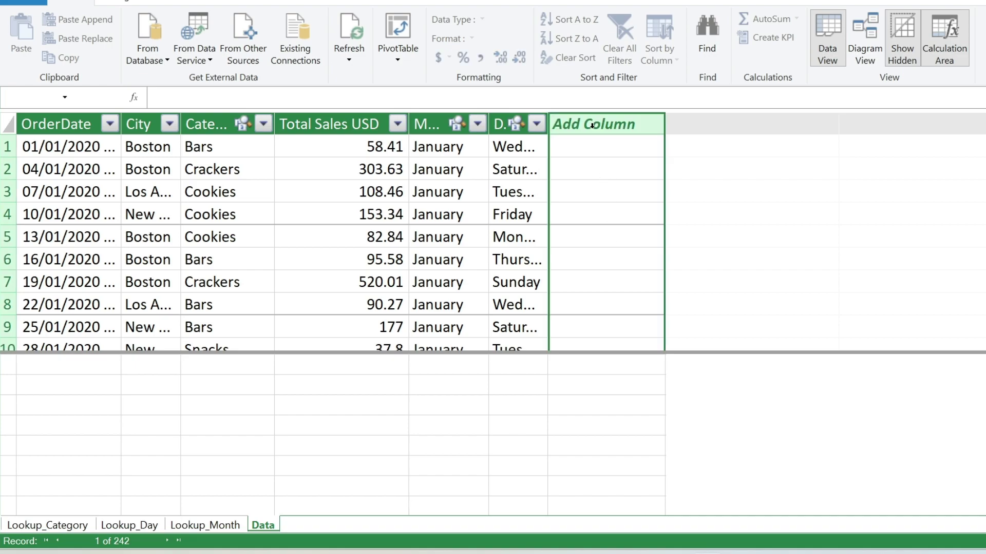
{"action": "double_click", "coordinate": [625, 127]}
{"action": "type", "text": "Order_Month"}
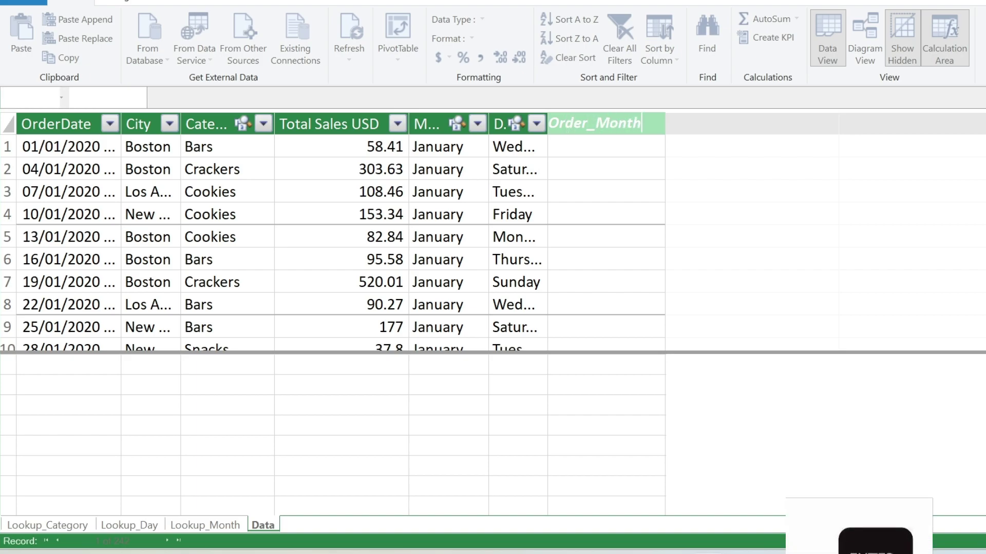
{"action": "key", "text": "Return"}
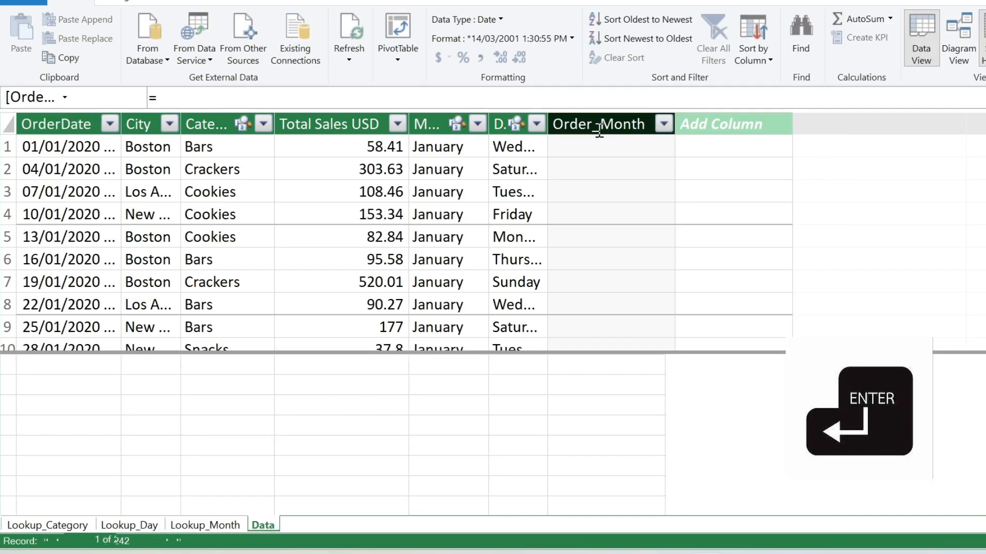
Fill Order_Month with =RELATED(Lookup_Month[Order_Month]), then select the Month column
{"action": "left_click", "coordinate": [234, 96]}
{"action": "type", "text": "="}
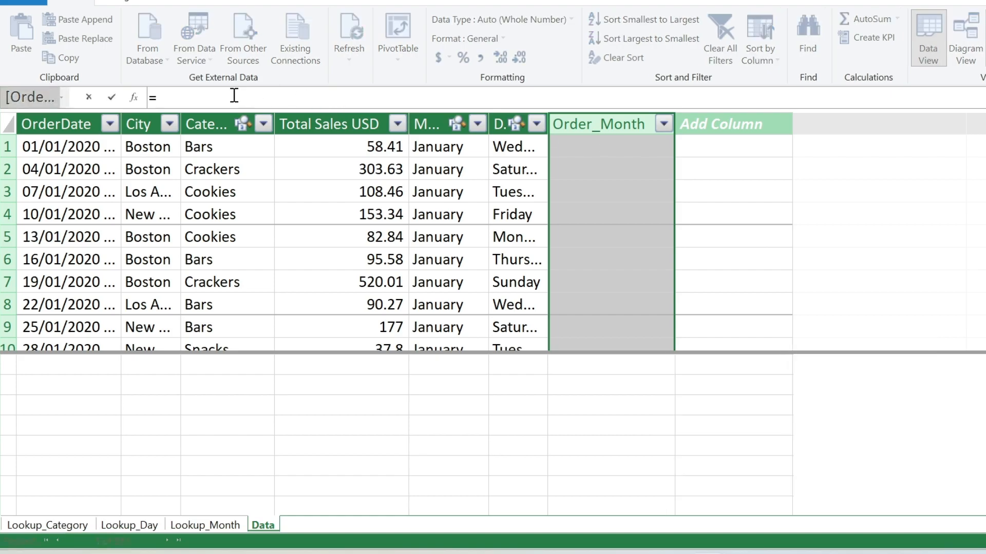
{"action": "type", "text": "re"}
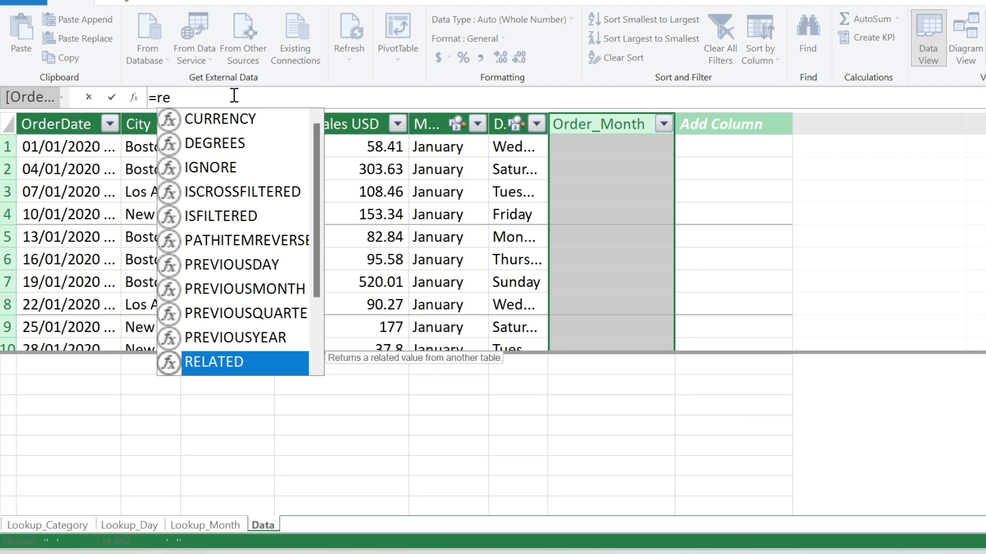
{"action": "double_click", "coordinate": [229, 371]}
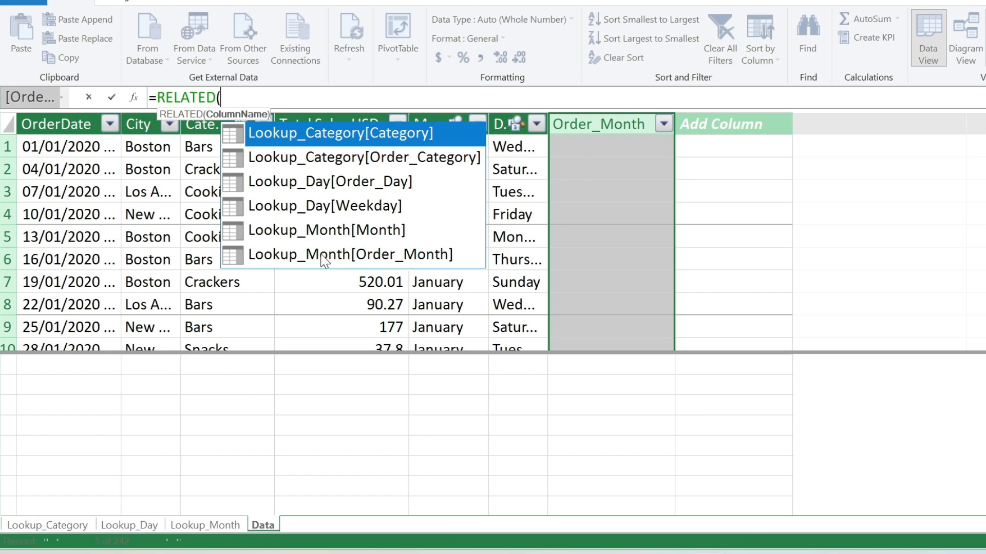
{"action": "double_click", "coordinate": [364, 259]}
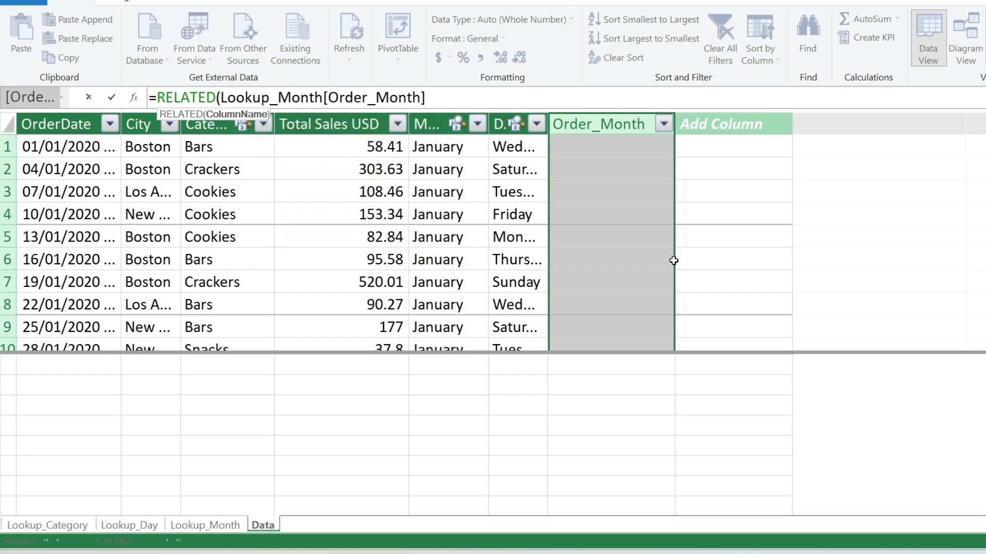
{"action": "type", "text": ")"}
{"action": "key", "text": "Return"}
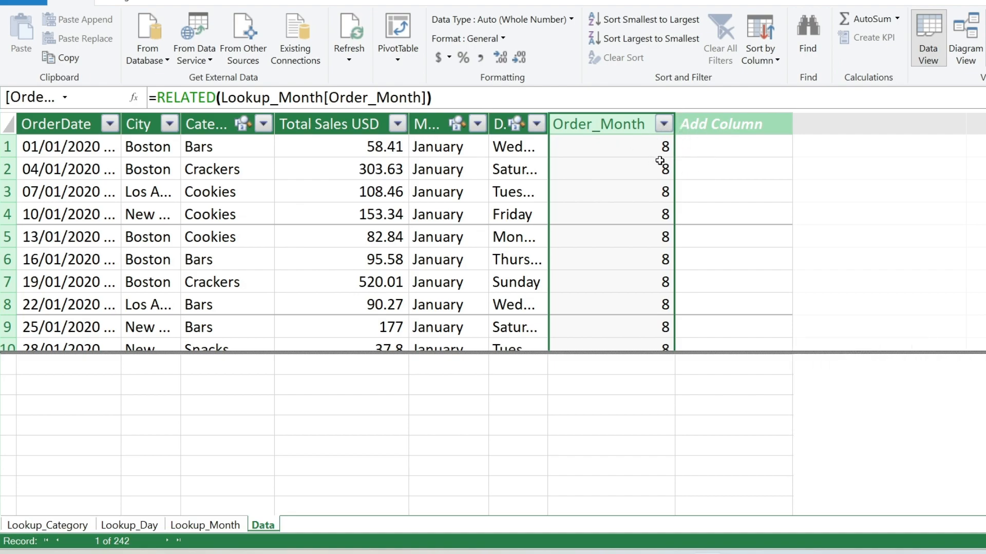
{"action": "left_click", "coordinate": [428, 124]}
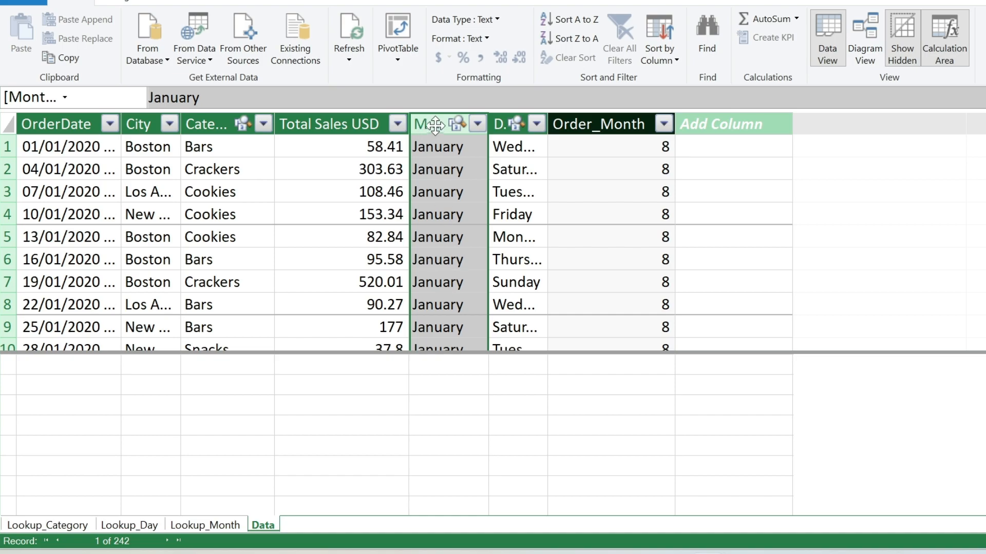
Set the Month column to sort by the Order_Month column
{"action": "left_click", "coordinate": [657, 58]}
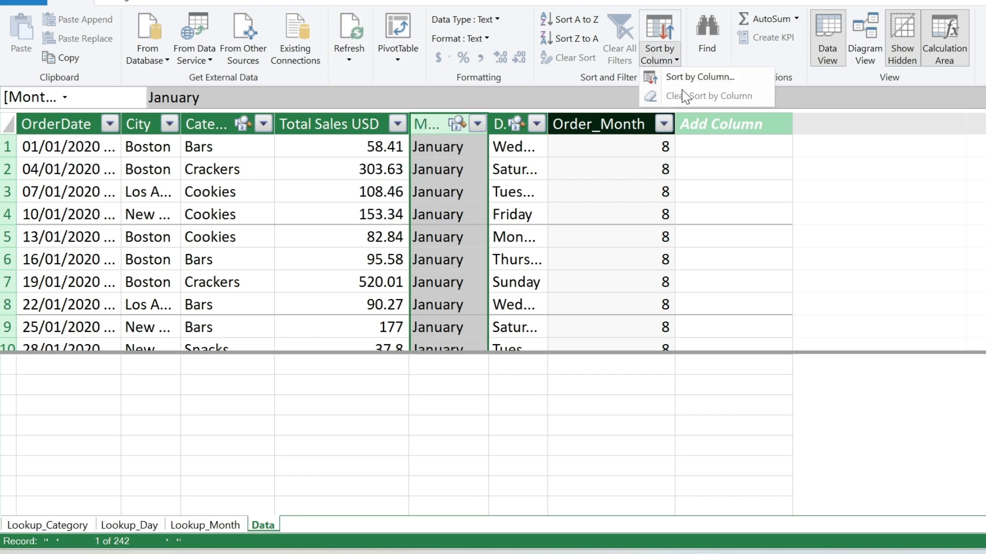
{"action": "left_click", "coordinate": [691, 76]}
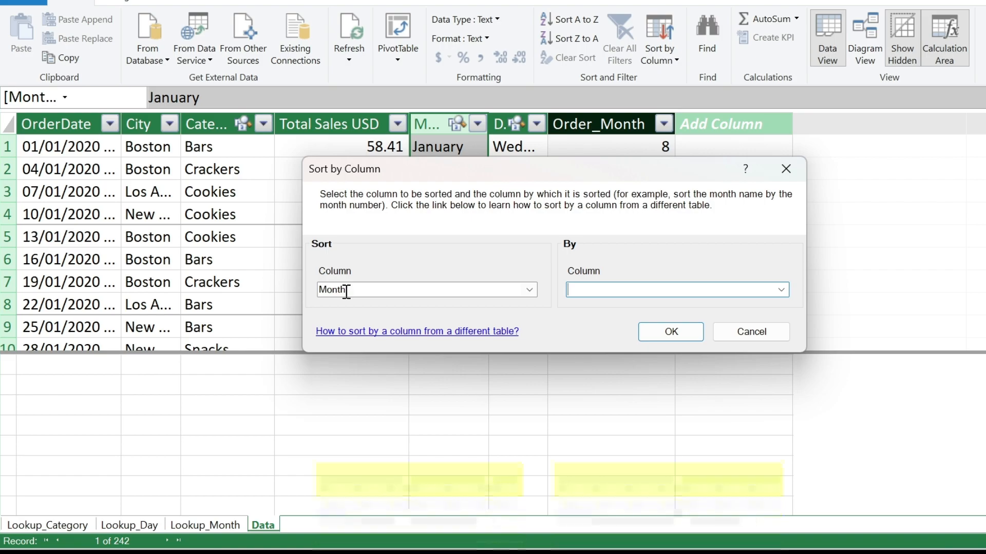
{"action": "left_click", "coordinate": [781, 291]}
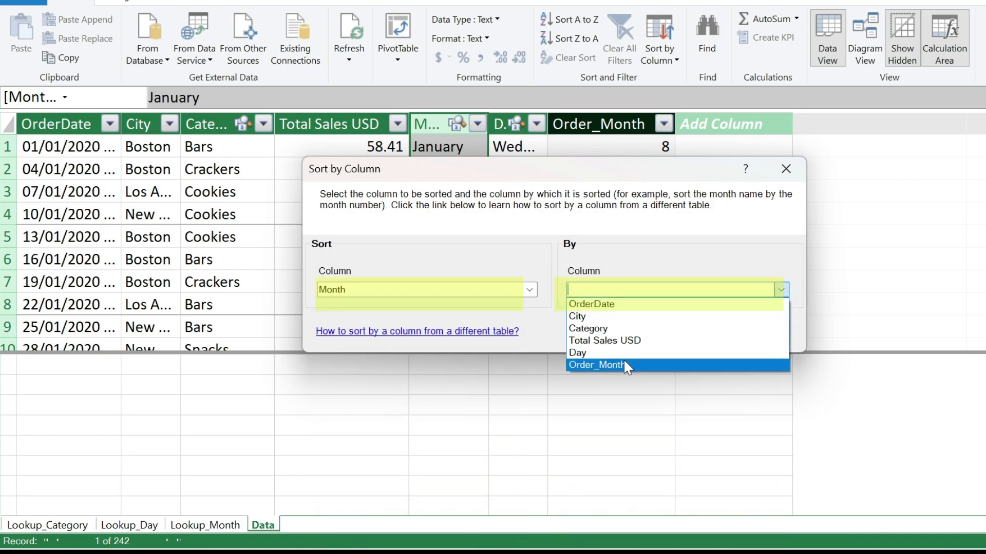
{"action": "left_click", "coordinate": [605, 365]}
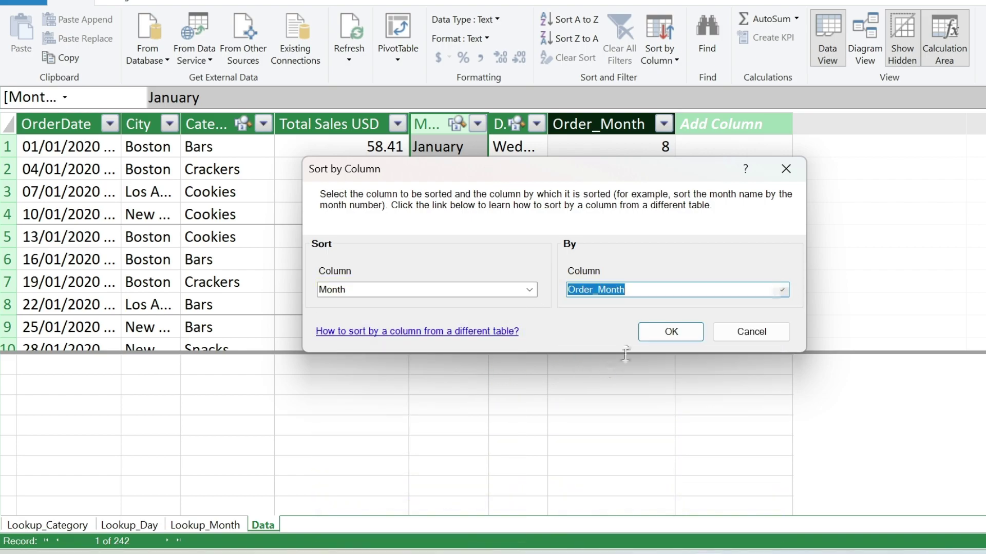
{"action": "left_click", "coordinate": [666, 336]}
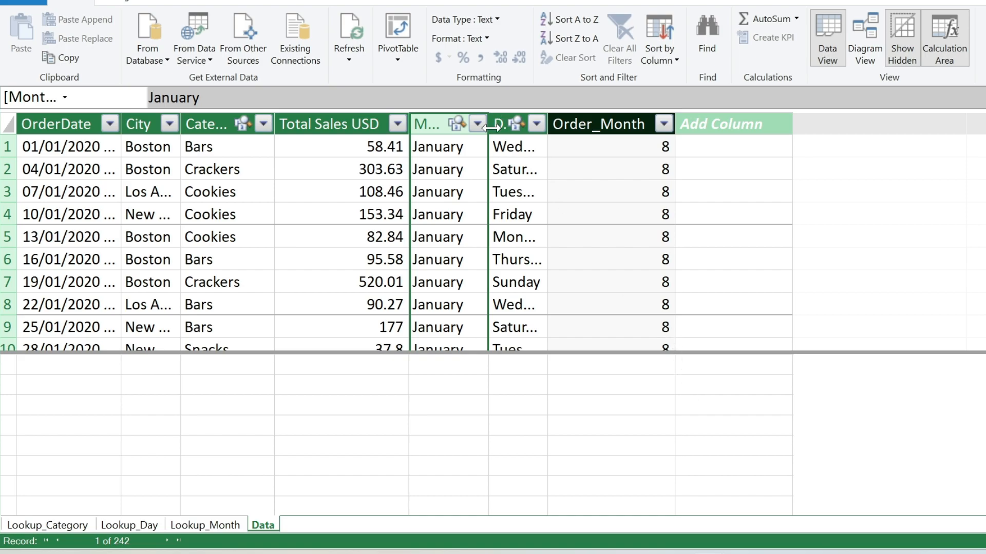
Add an Order_Weekday column and begin its =related(Lookup_Day[Order_Day]) formula
{"action": "double_click", "coordinate": [717, 124]}
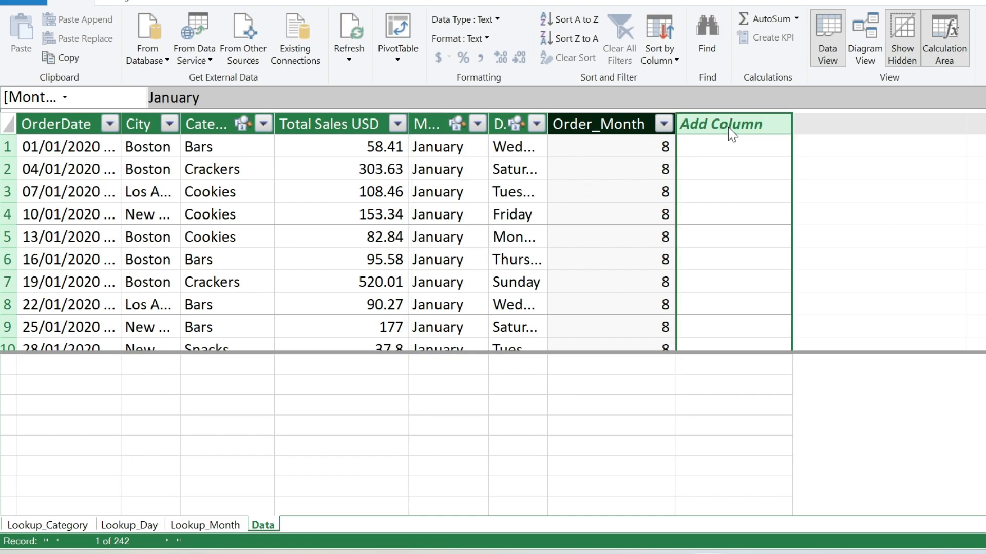
{"action": "type", "text": "Order_Weekda"}
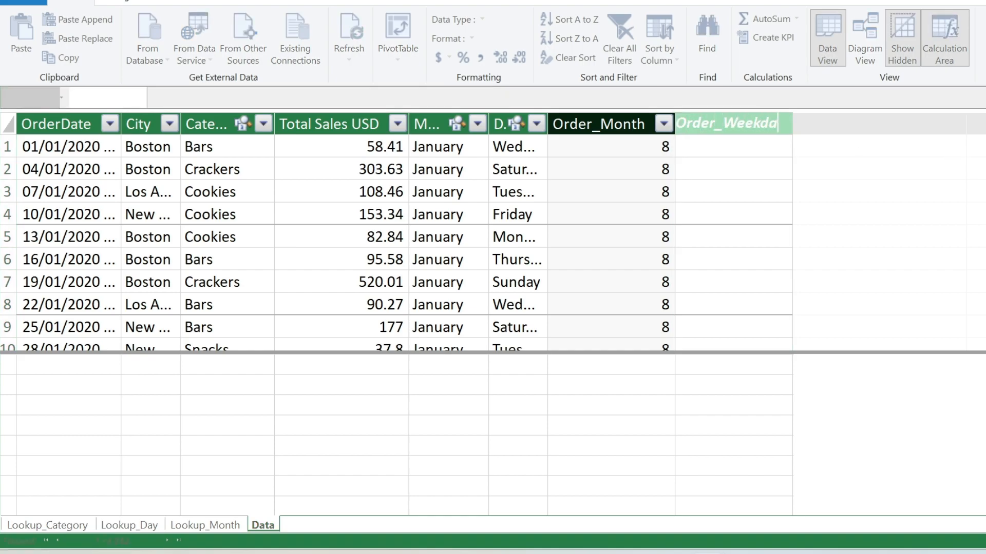
{"action": "type", "text": "y"}
{"action": "key", "text": "Return"}
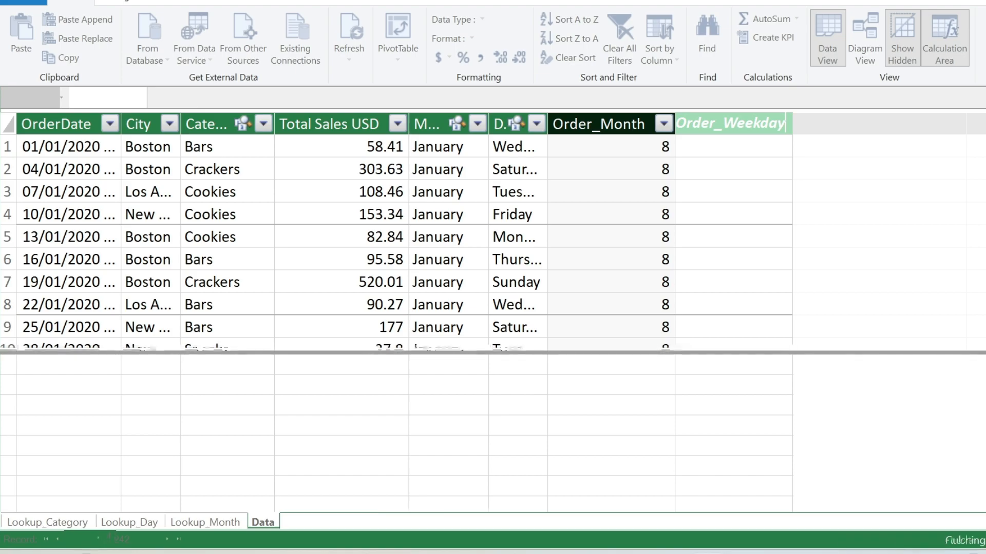
{"action": "left_click", "coordinate": [187, 90]}
{"action": "type", "text": "="}
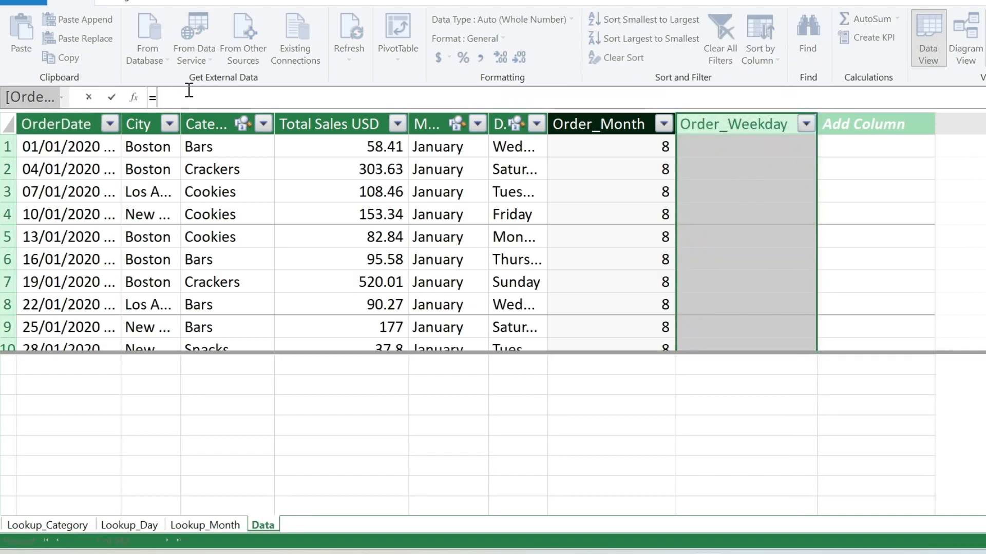
{"action": "type", "text": "related("}
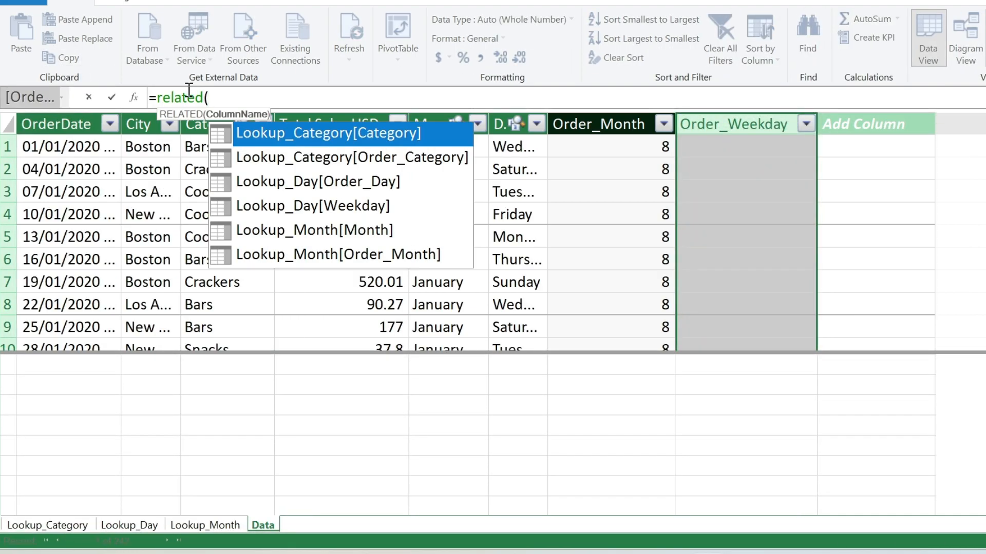
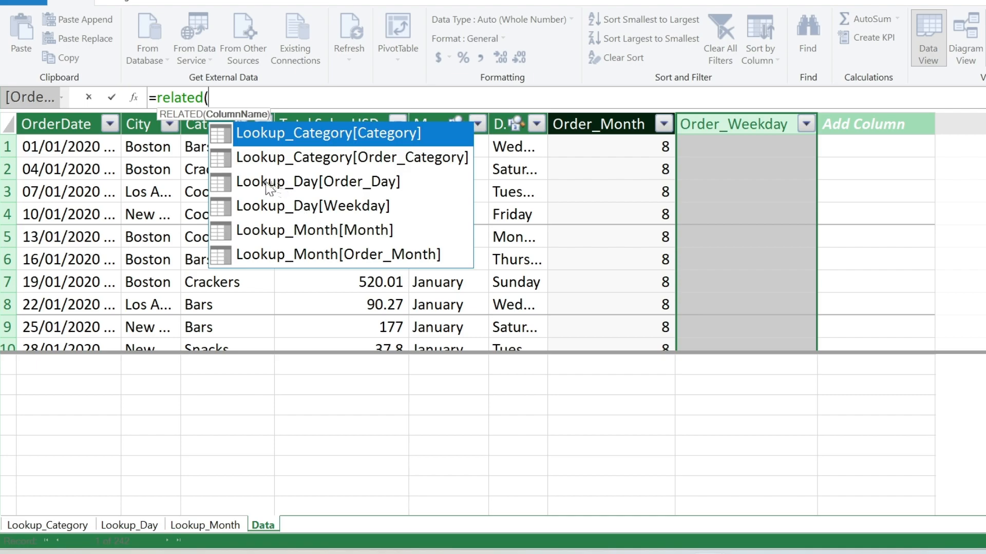
Complete Order_Weekday as RELATED(Lookup_Day[Order_Day]) and commit it
{"action": "double_click", "coordinate": [274, 185]}
{"action": "type", "text": ")"}
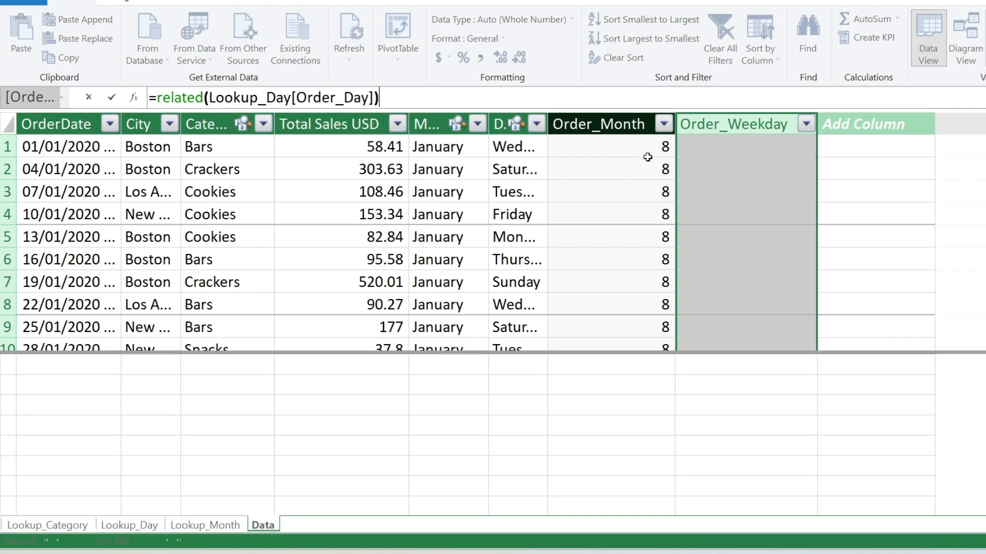
{"action": "key", "text": "Return"}
{"action": "key", "text": "Return"}
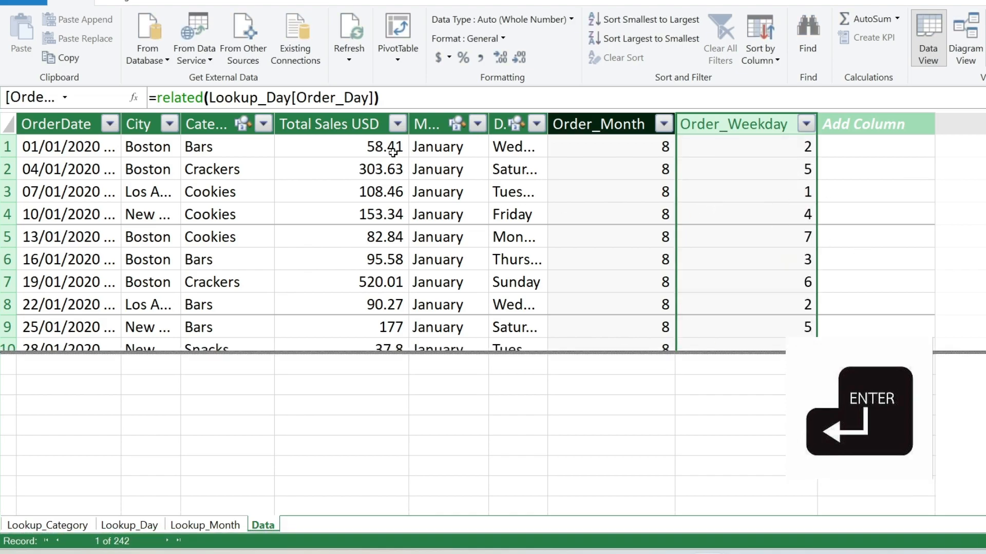
Set the Day column to sort by Order_Weekday via Sort by Column
{"action": "left_click", "coordinate": [499, 124]}
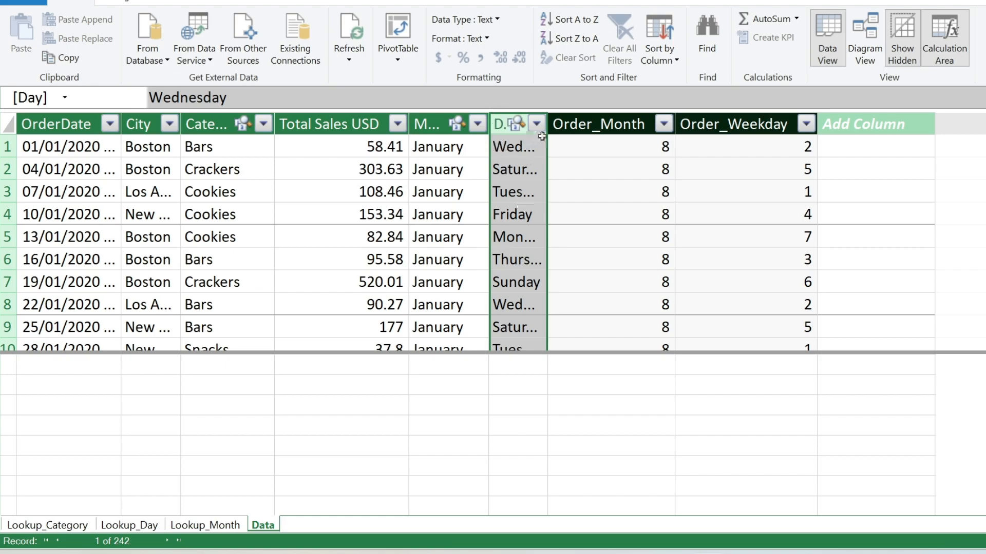
{"action": "left_click", "coordinate": [659, 54]}
{"action": "left_click", "coordinate": [680, 78]}
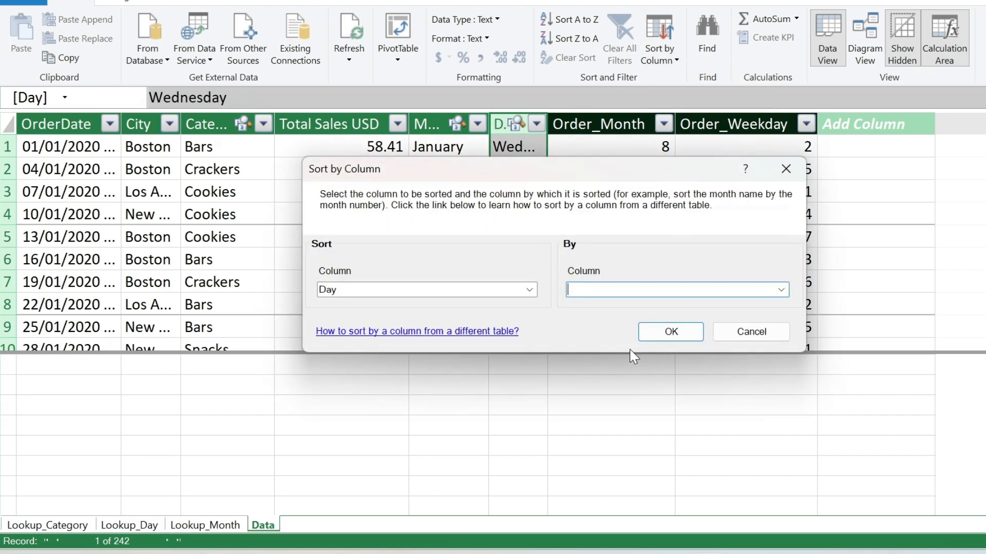
{"action": "left_click", "coordinate": [781, 289]}
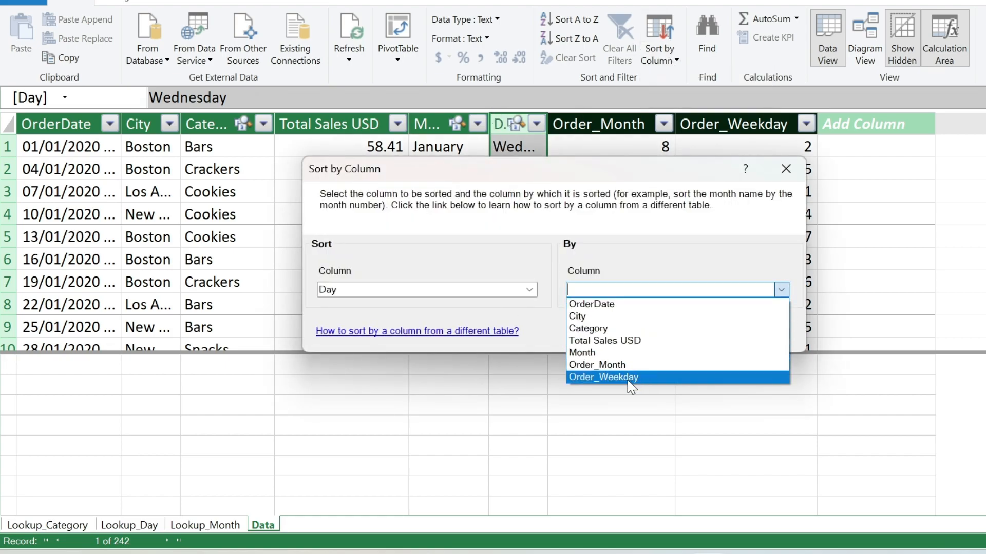
{"action": "left_click", "coordinate": [632, 379]}
{"action": "left_click", "coordinate": [669, 339]}
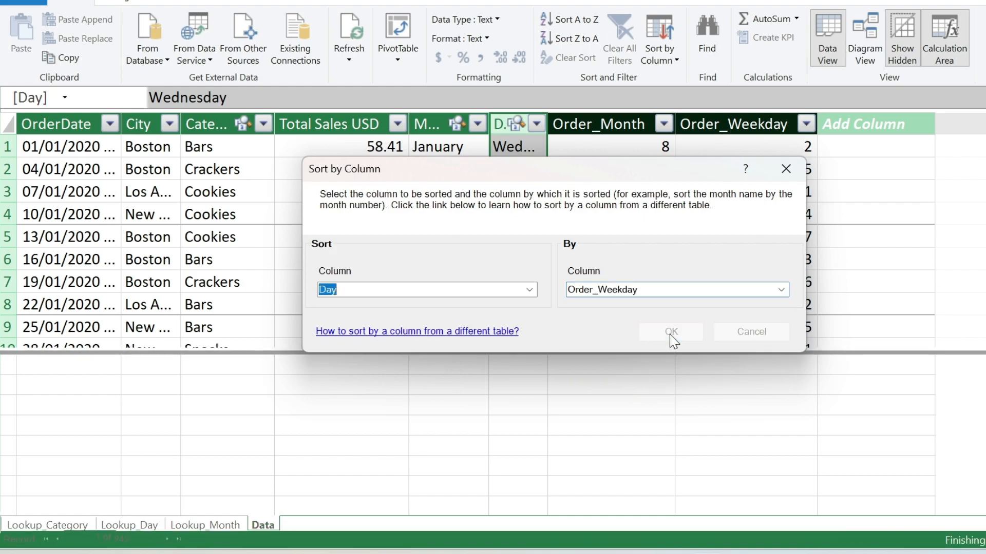
Create Order_Category column with =RELATED(Lookup_Category[Order_Category])
{"action": "left_click", "coordinate": [840, 122]}
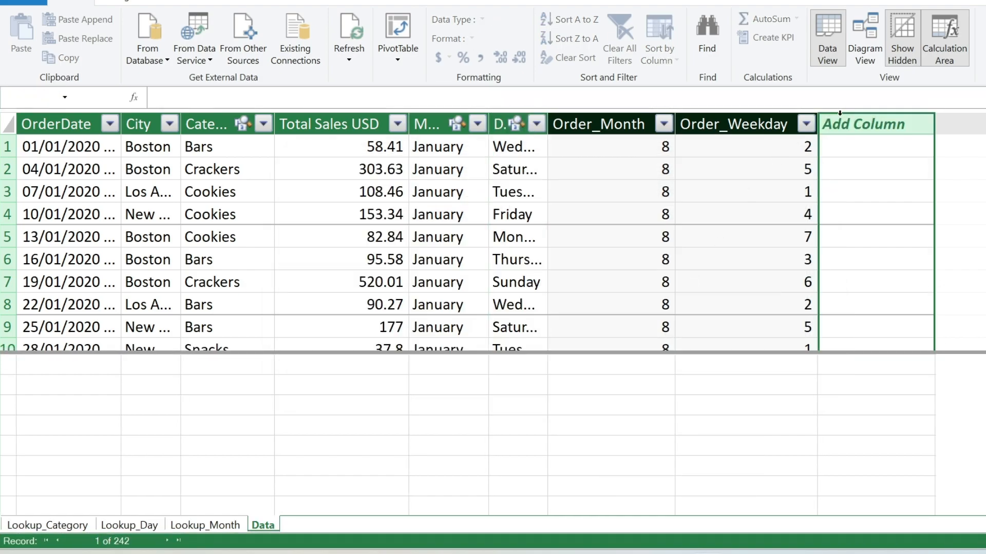
{"action": "type", "text": "Order"}
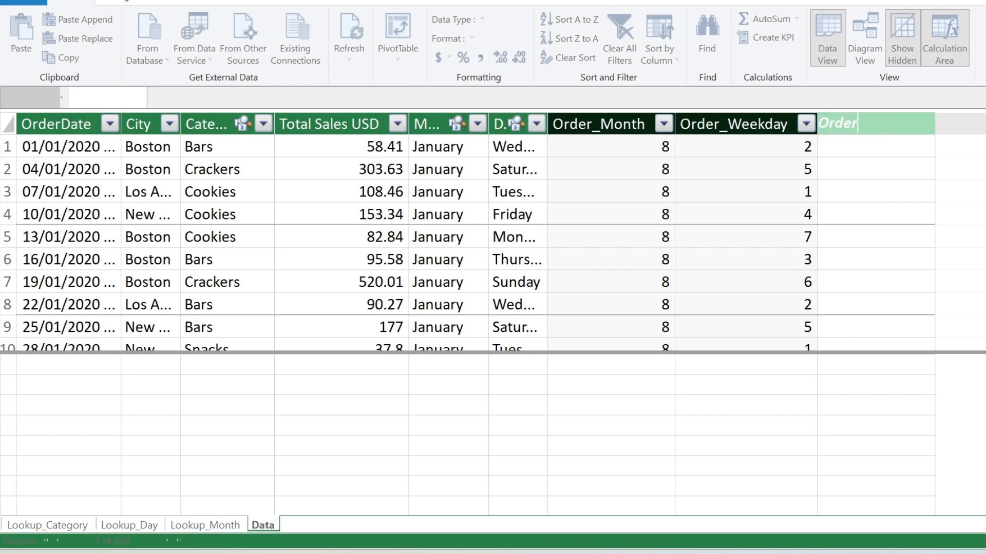
{"action": "type", "text": "_Category"}
{"action": "key", "text": "Return"}
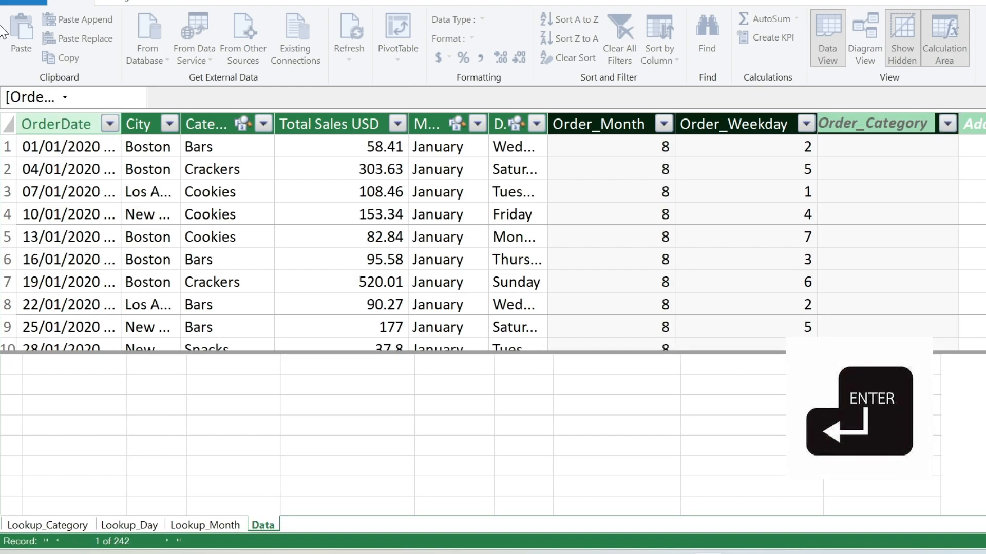
{"action": "left_click", "coordinate": [160, 96]}
{"action": "type", "text": "re"}
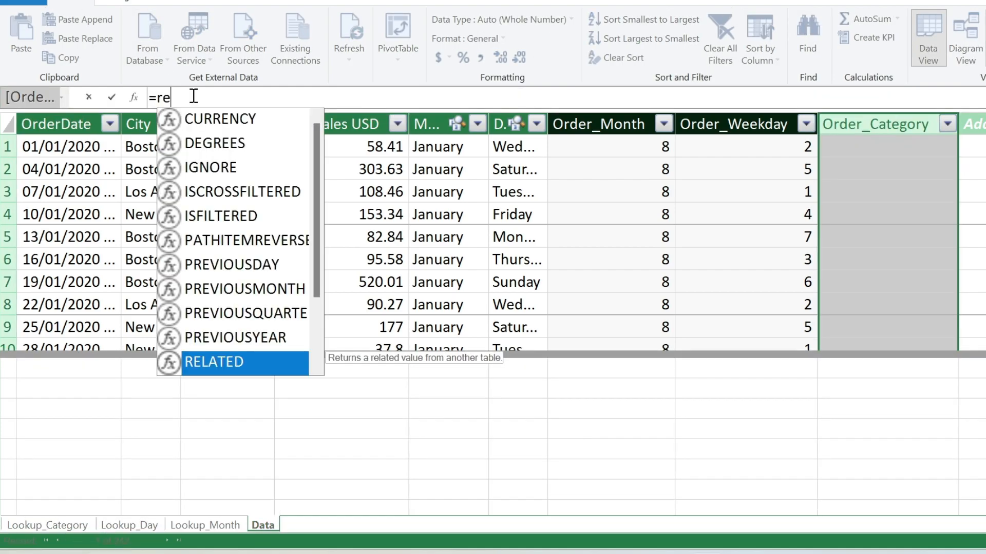
{"action": "type", "text": "lated("}
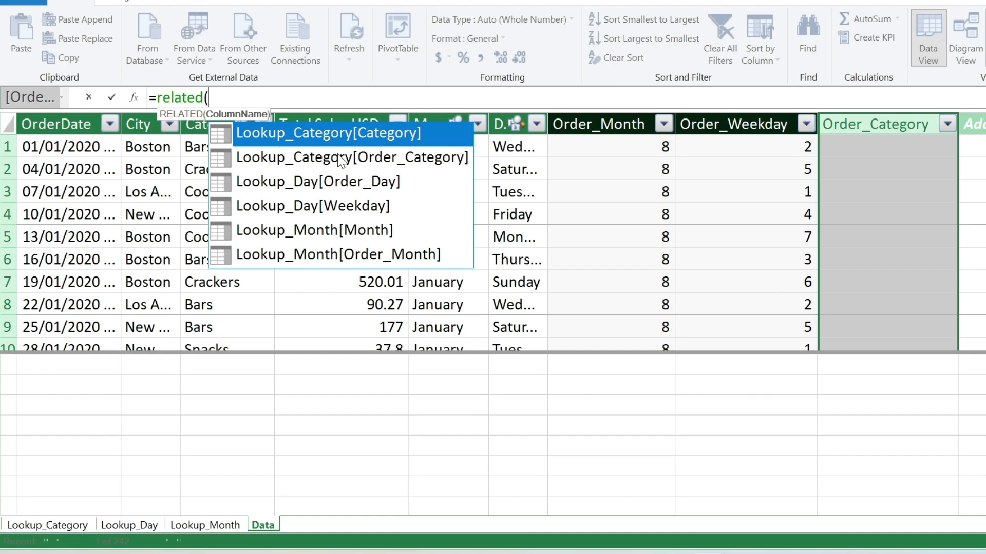
{"action": "double_click", "coordinate": [400, 157]}
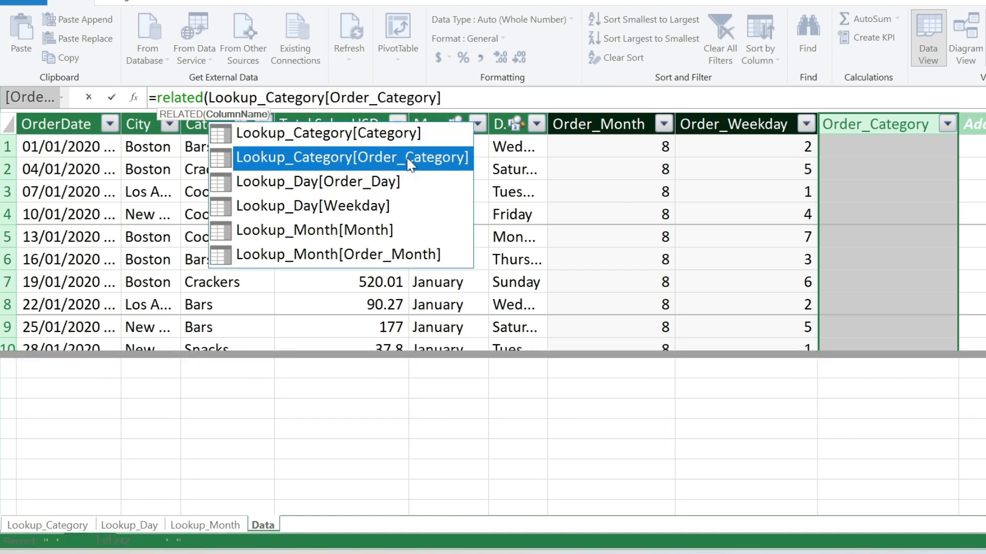
{"action": "type", "text": ")"}
{"action": "key", "text": "Return"}
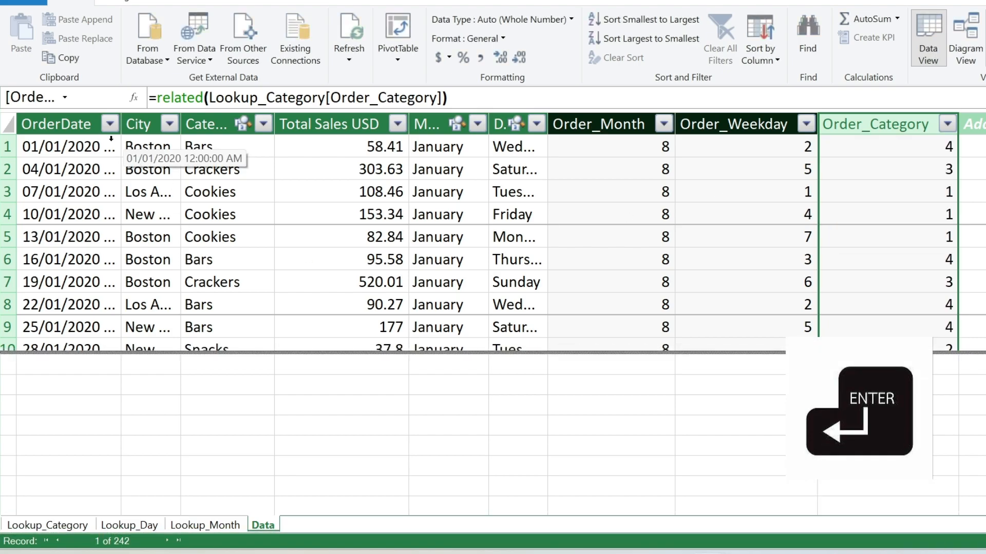
Set the Category column to sort by Order_Category via Sort by Column
{"action": "left_click", "coordinate": [217, 124]}
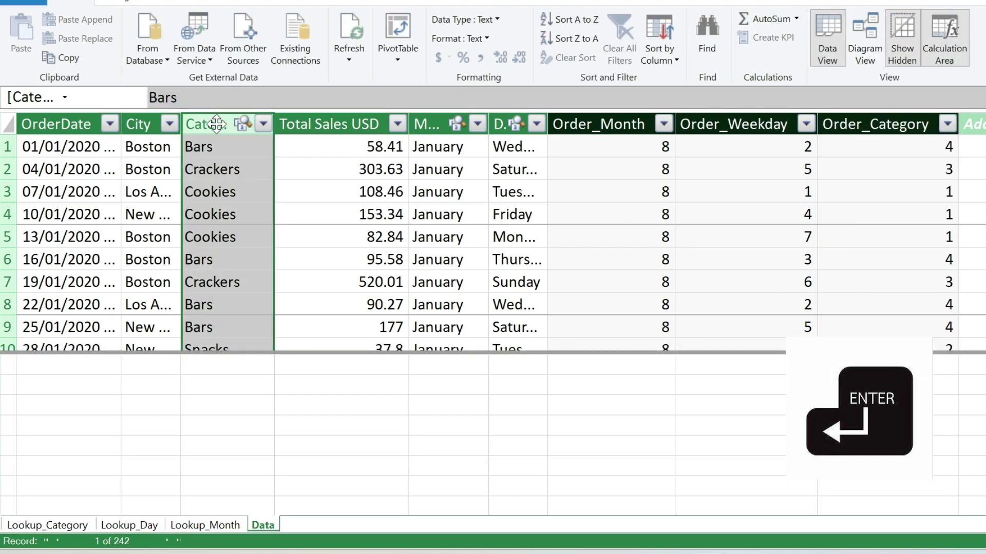
{"action": "left_click", "coordinate": [659, 44]}
{"action": "left_click", "coordinate": [780, 291]}
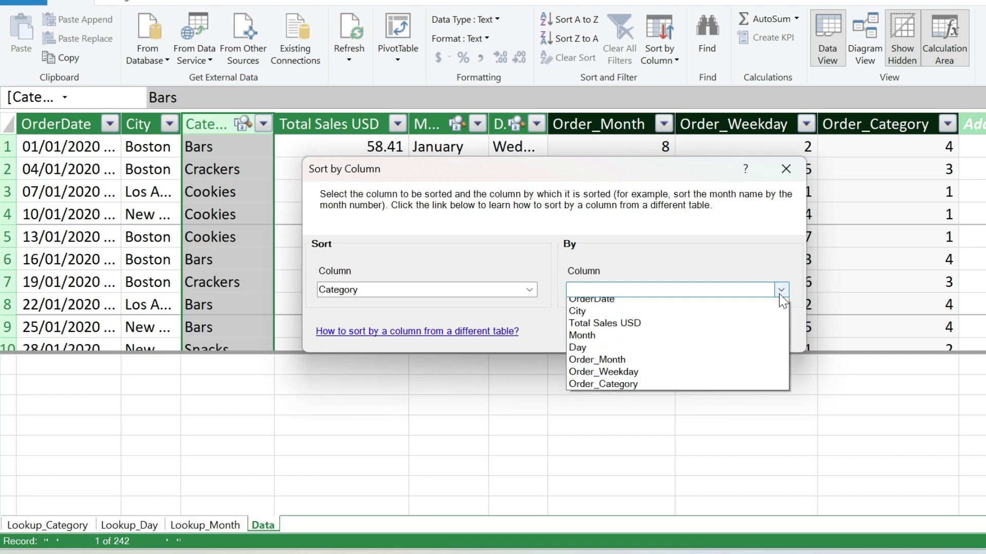
{"action": "left_click", "coordinate": [629, 384]}
{"action": "left_click", "coordinate": [670, 339]}
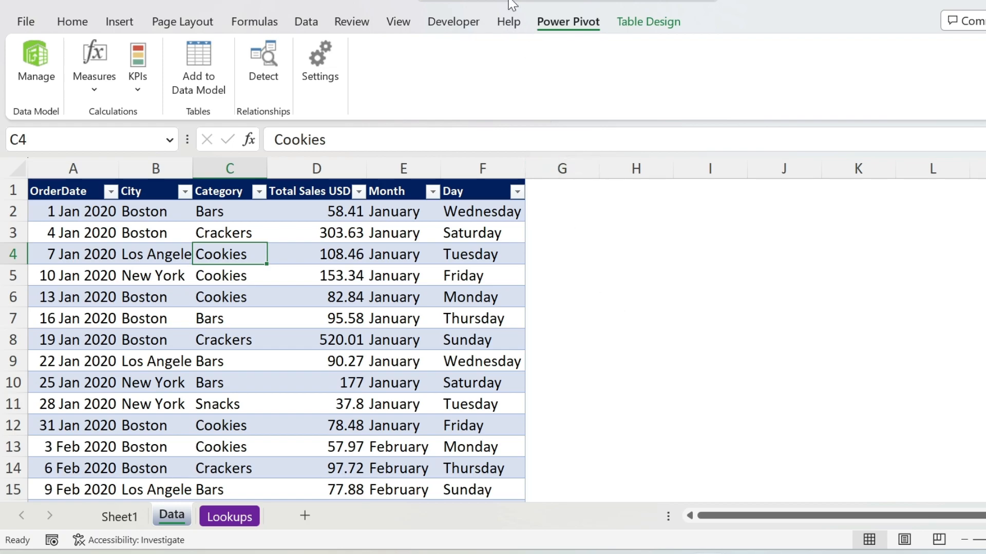
Insert a PivotTable from the Data Model onto a new worksheet
{"action": "left_click", "coordinate": [119, 23]}
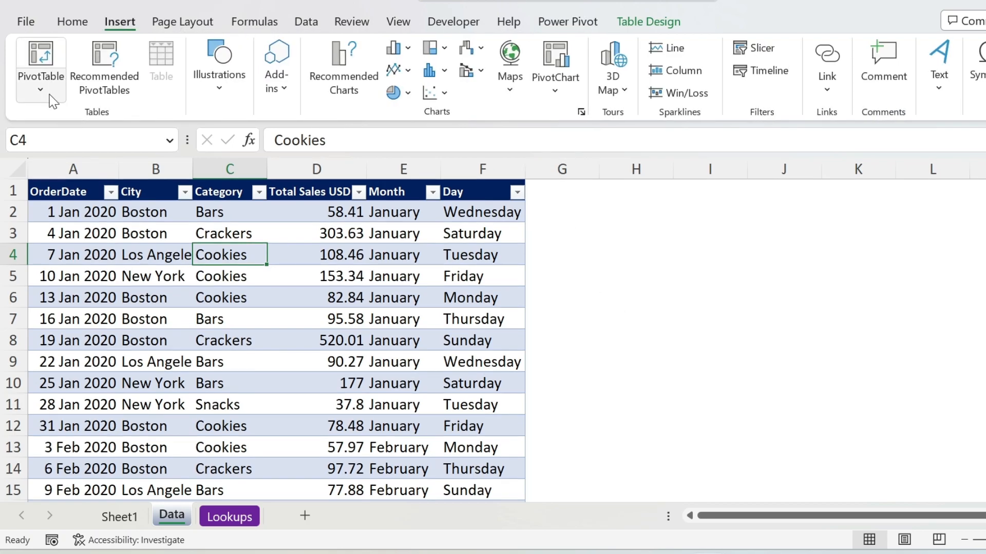
{"action": "left_click", "coordinate": [51, 101]}
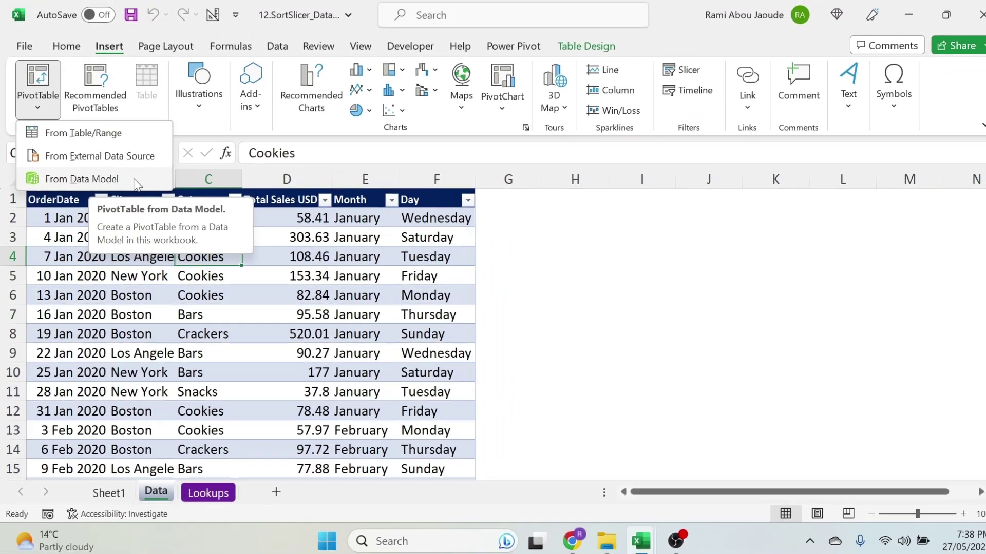
{"action": "left_click", "coordinate": [135, 183]}
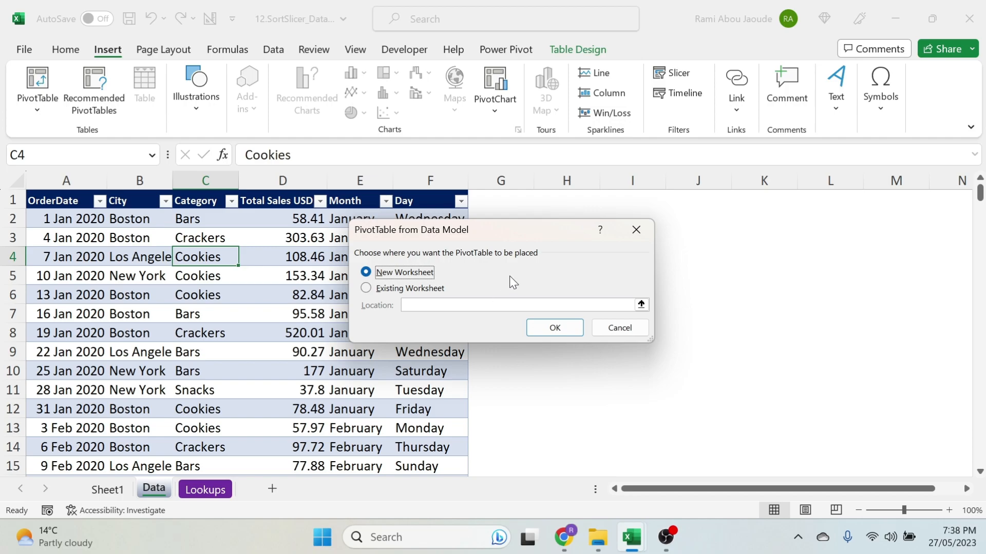
{"action": "left_click", "coordinate": [552, 328]}
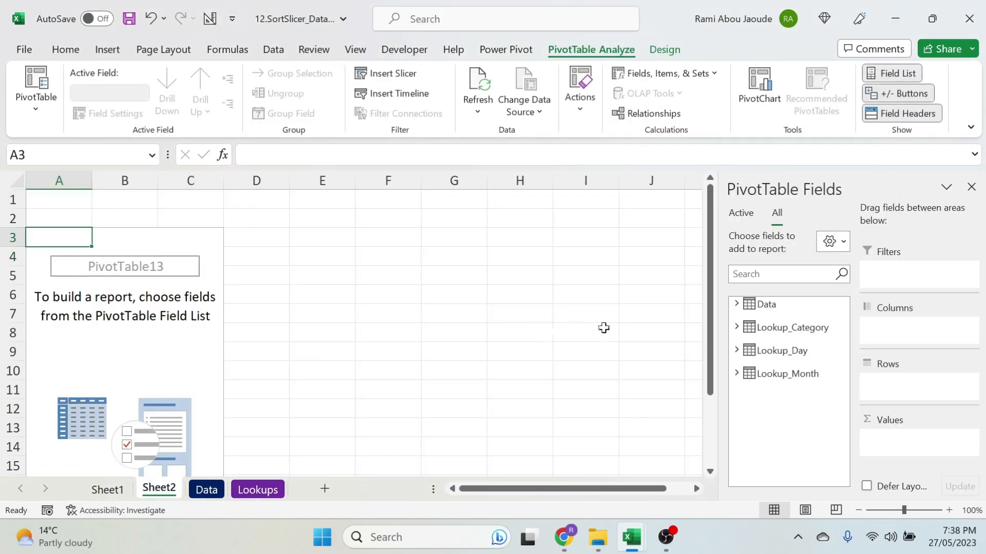
Put Data's Category in Rows and Total Sales USD in Values
{"action": "left_click", "coordinate": [737, 306]}
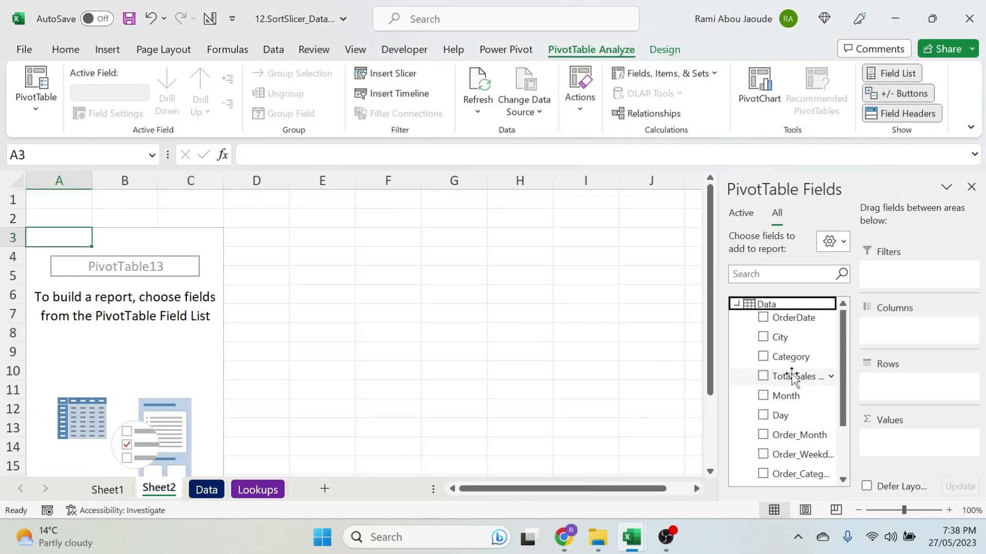
{"action": "left_click_drag", "start_coordinate": [791, 356], "coordinate": [898, 393]}
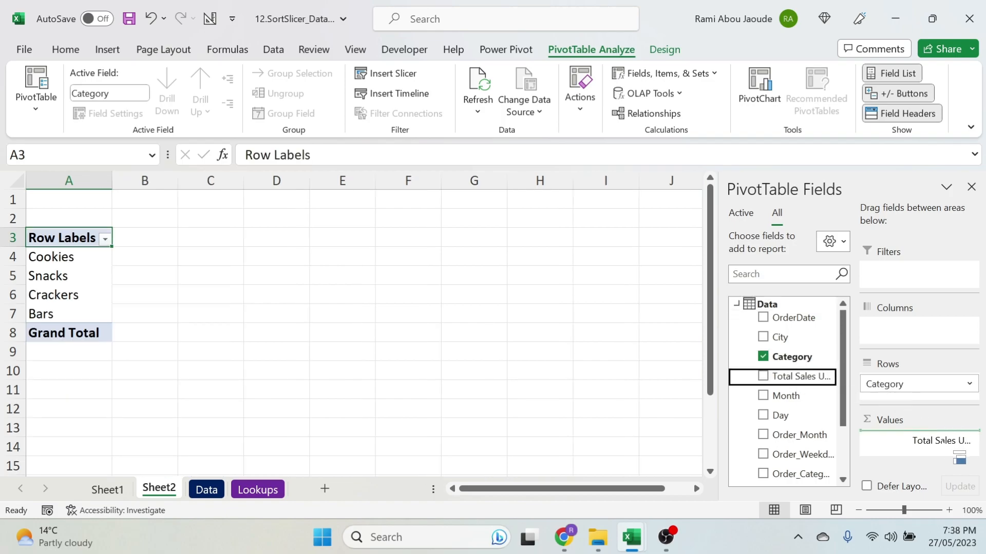
{"action": "left_click_drag", "start_coordinate": [791, 376], "coordinate": [943, 445]}
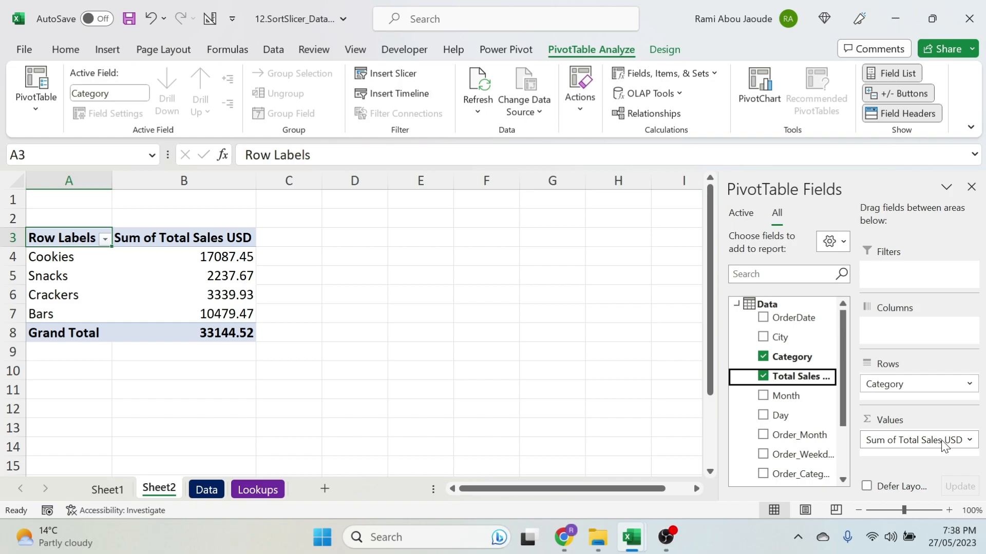
Add Month, Day and Category slicers from the field list
{"action": "right_click", "coordinate": [783, 399]}
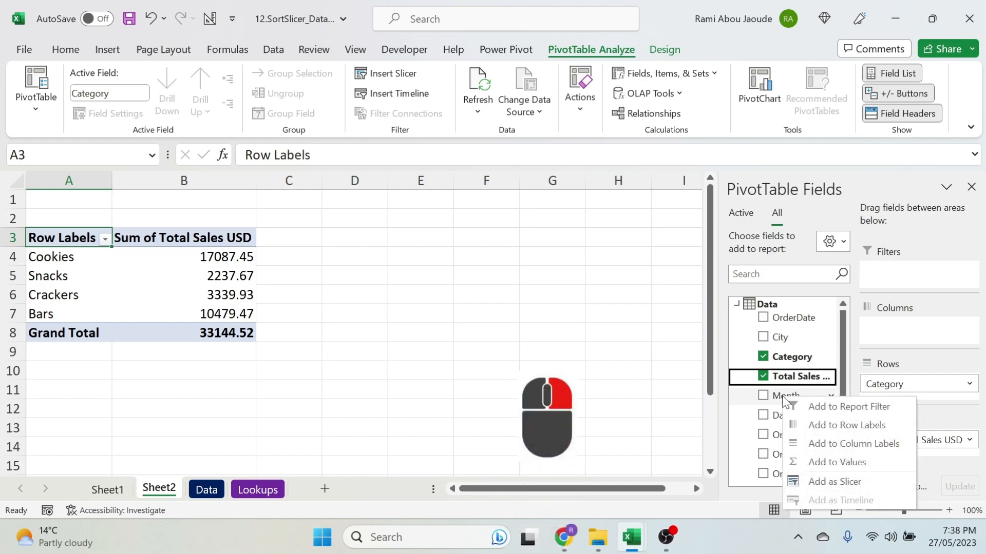
{"action": "left_click", "coordinate": [817, 480]}
{"action": "right_click", "coordinate": [784, 416]}
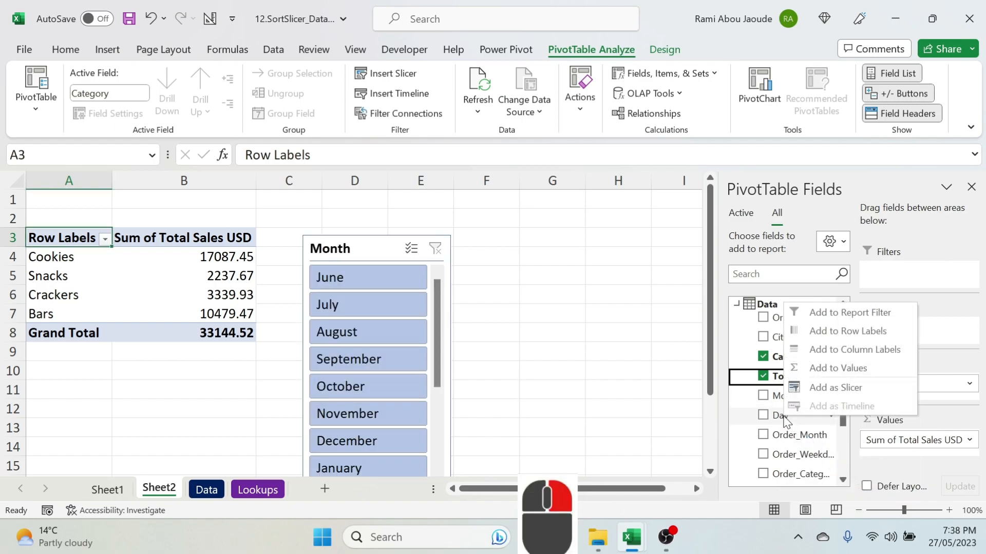
{"action": "left_click", "coordinate": [840, 389]}
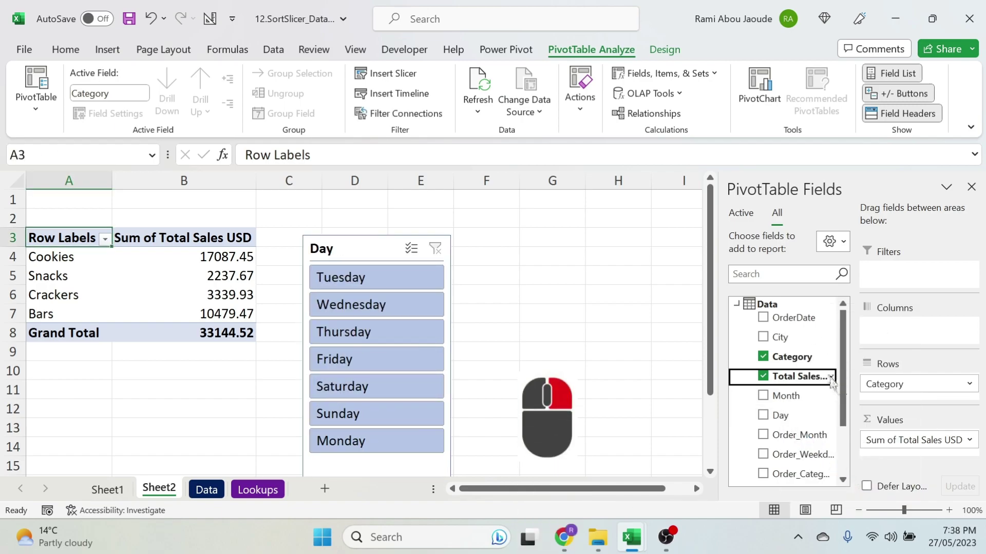
{"action": "right_click", "coordinate": [795, 363]}
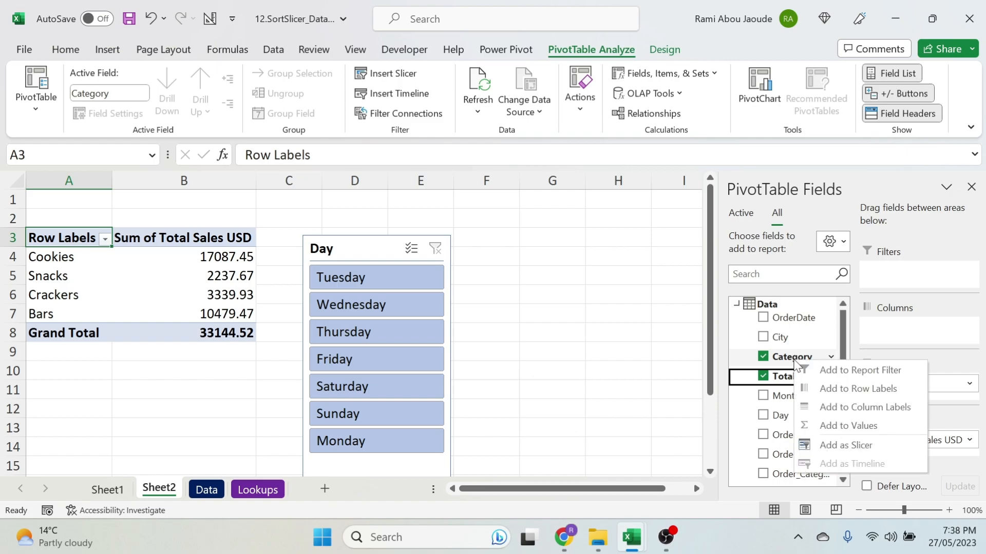
{"action": "left_click", "coordinate": [847, 445]}
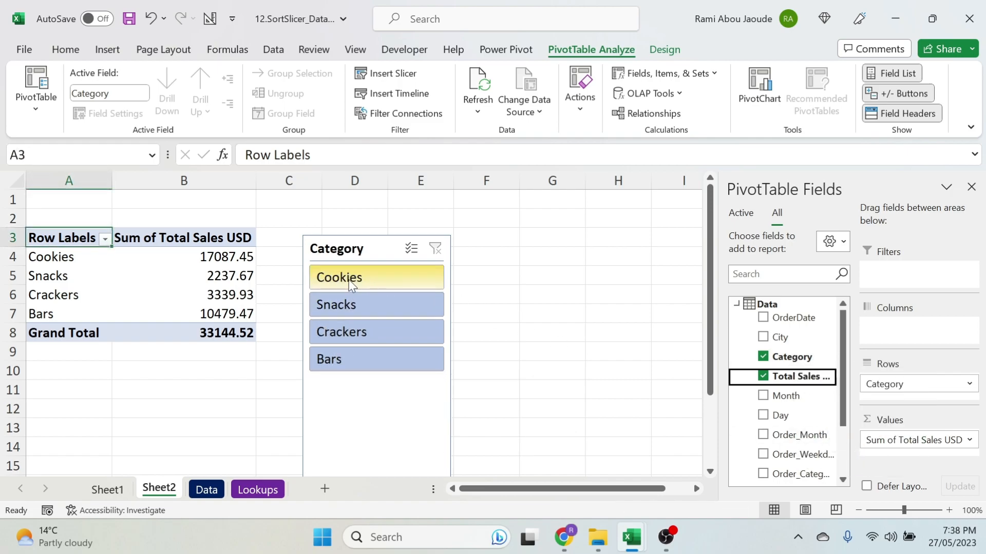
Arrange the Month, Day and Category slicers in a row beside the pivot table
{"action": "left_click", "coordinate": [359, 256]}
{"action": "left_click_drag", "start_coordinate": [358, 256], "coordinate": [631, 254]}
{"action": "left_click_drag", "start_coordinate": [353, 259], "coordinate": [497, 256]}
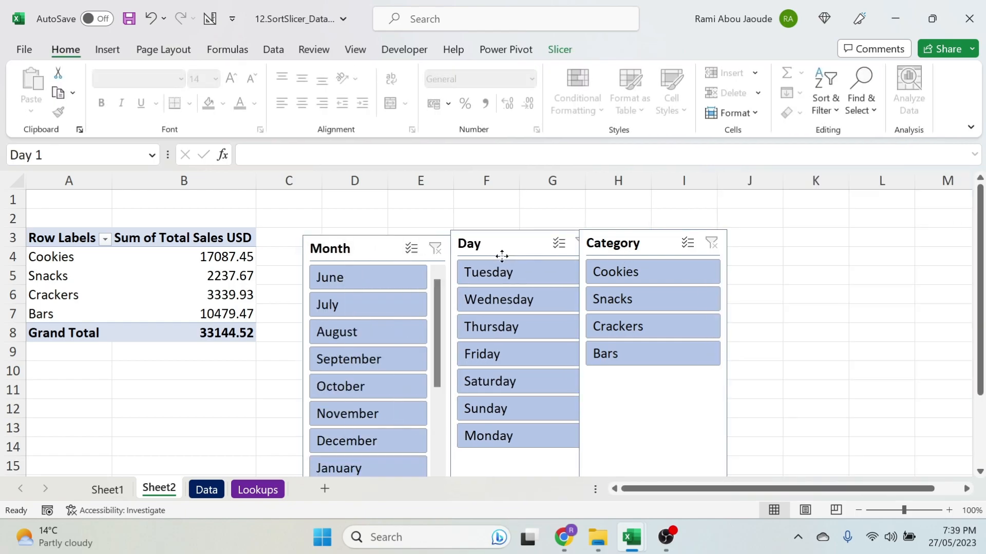
{"action": "left_click", "coordinate": [605, 245]}
{"action": "left_click_drag", "start_coordinate": [604, 245], "coordinate": [655, 242]}
{"action": "left_click_drag", "start_coordinate": [457, 246], "coordinate": [488, 247]}
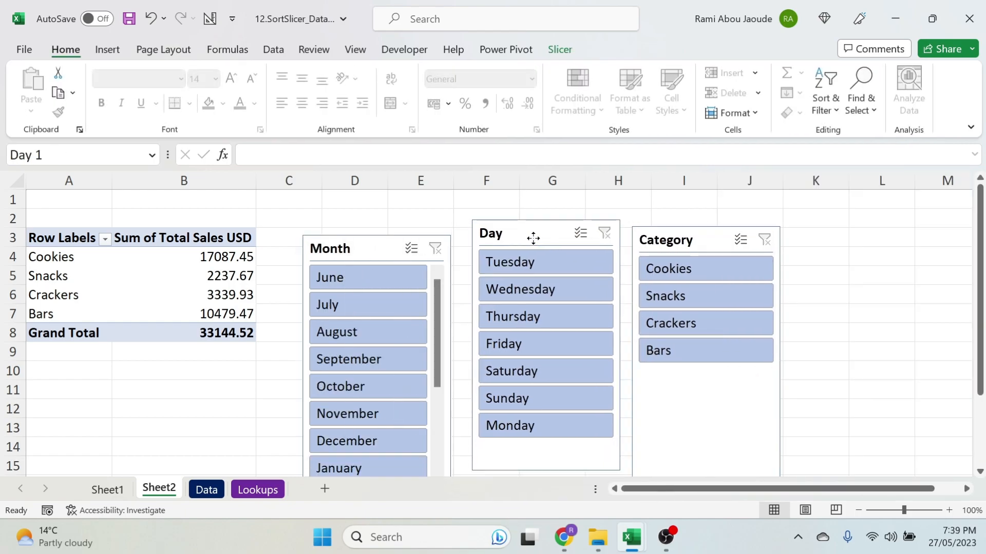
{"action": "left_click_drag", "start_coordinate": [371, 259], "coordinate": [381, 239]}
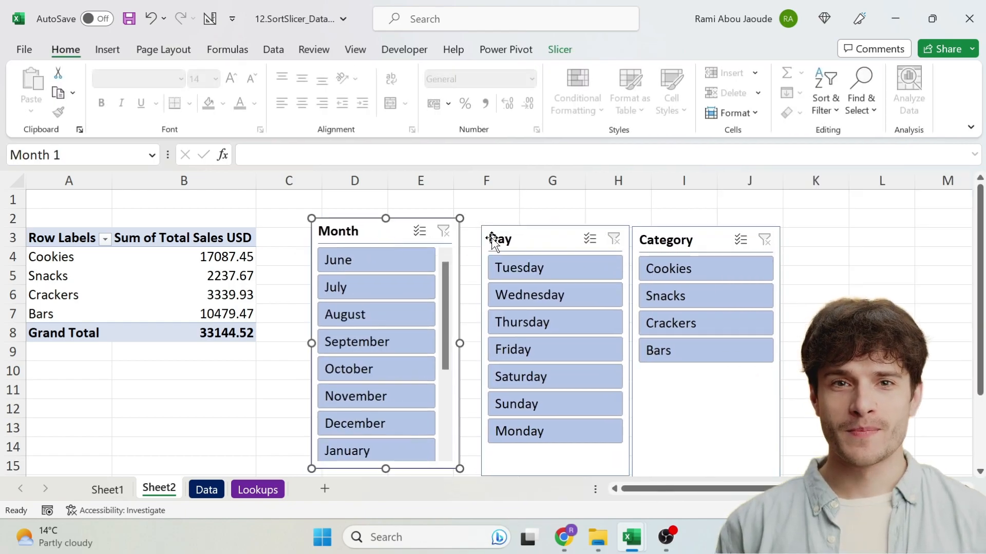
{"action": "left_click_drag", "start_coordinate": [500, 237], "coordinate": [491, 228]}
{"action": "left_click_drag", "start_coordinate": [667, 227], "coordinate": [657, 217]}
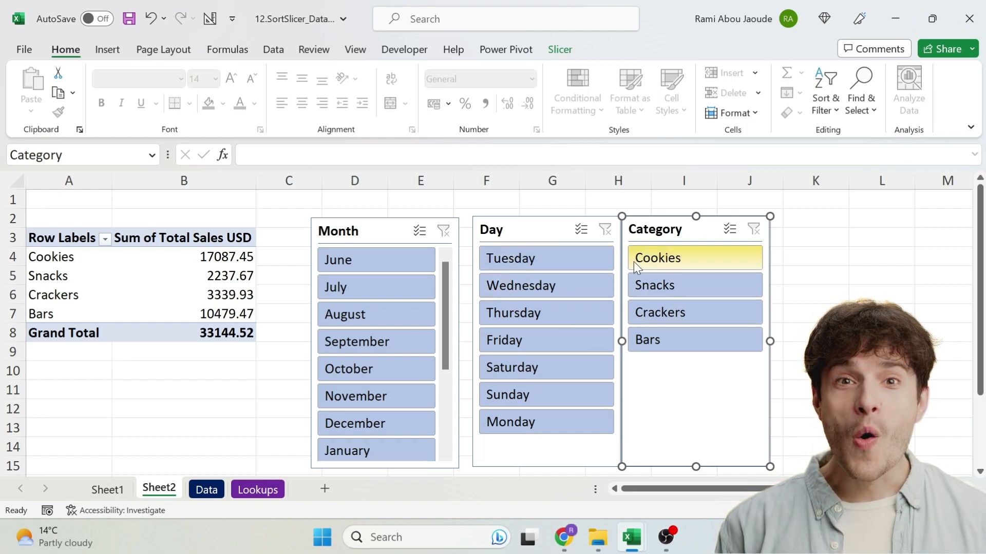
On the Lookups sheet, enter new Order_Category numbers starting with Bars 1
{"action": "left_click", "coordinate": [258, 489]}
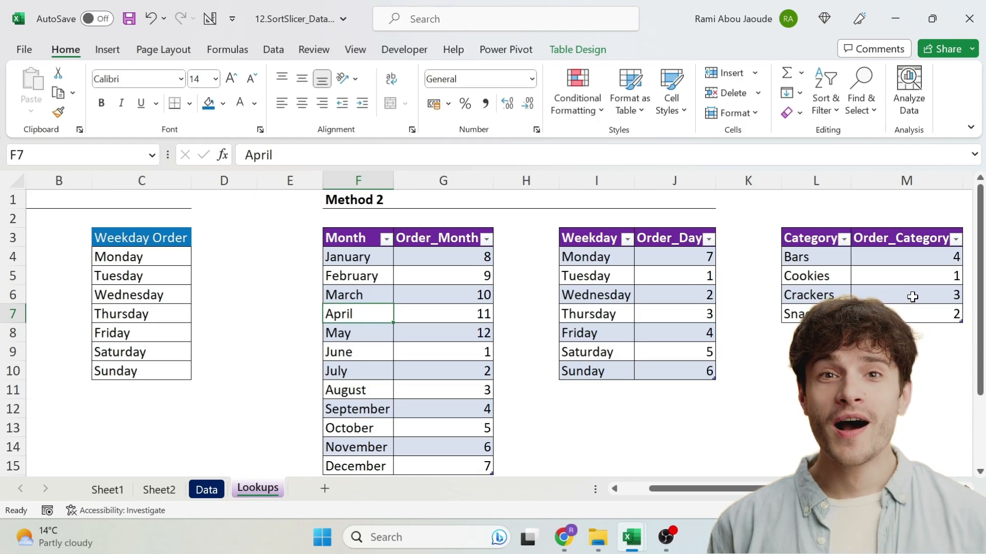
{"action": "left_click", "coordinate": [900, 255]}
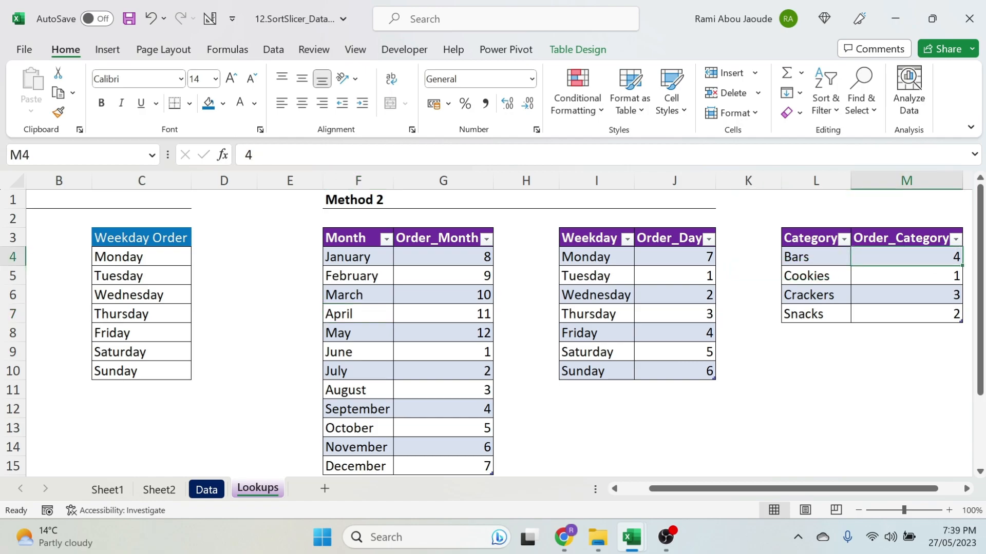
{"action": "type", "text": "1"}
{"action": "key", "text": "Return"}
{"action": "key", "text": "Return"}
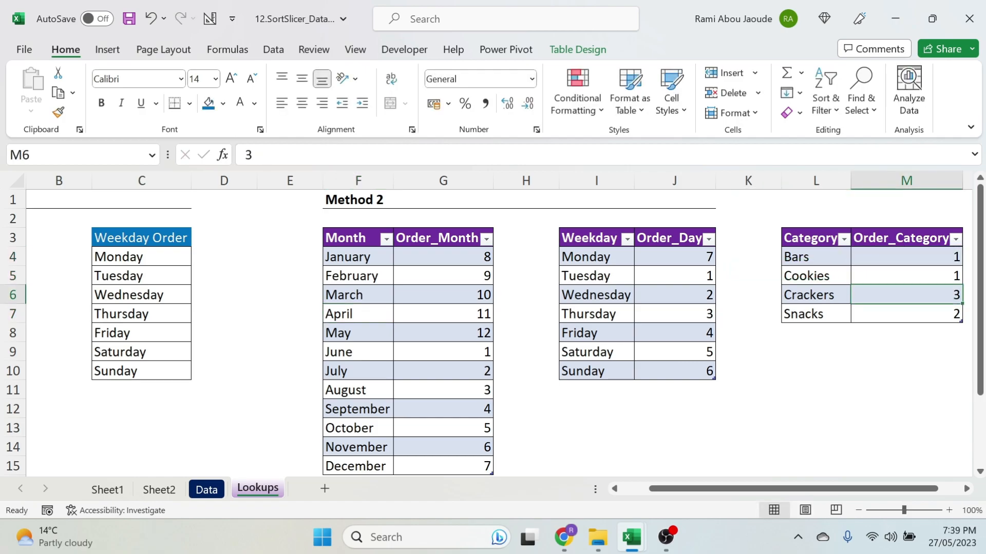
{"action": "type", "text": "2"}
{"action": "key", "text": "Return"}
{"action": "type", "text": "3"}
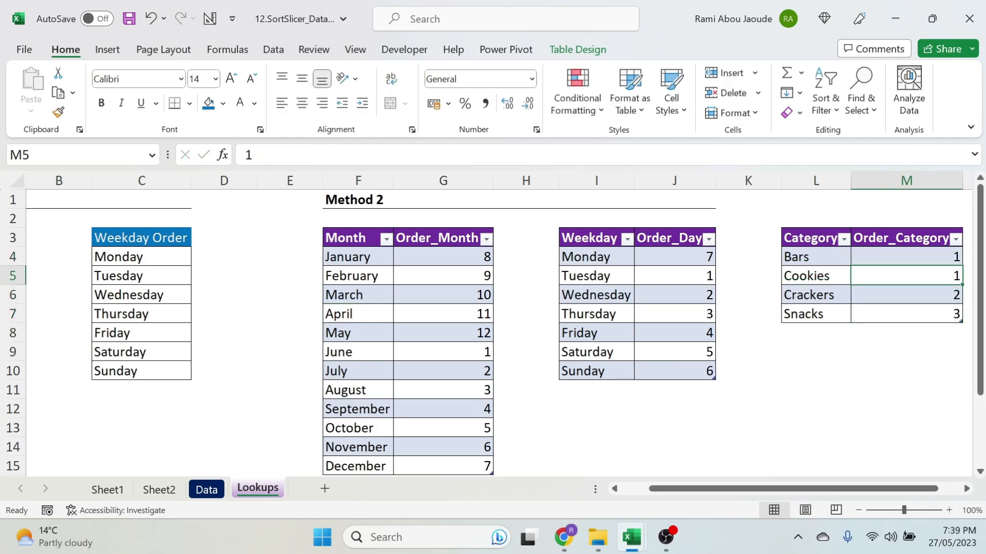
{"action": "type", "text": "4"}
Return to Sheet2 and refresh the PivotTable to apply the Bars-Crackers-Snacks-Cookies order
{"action": "left_click", "coordinate": [938, 384]}
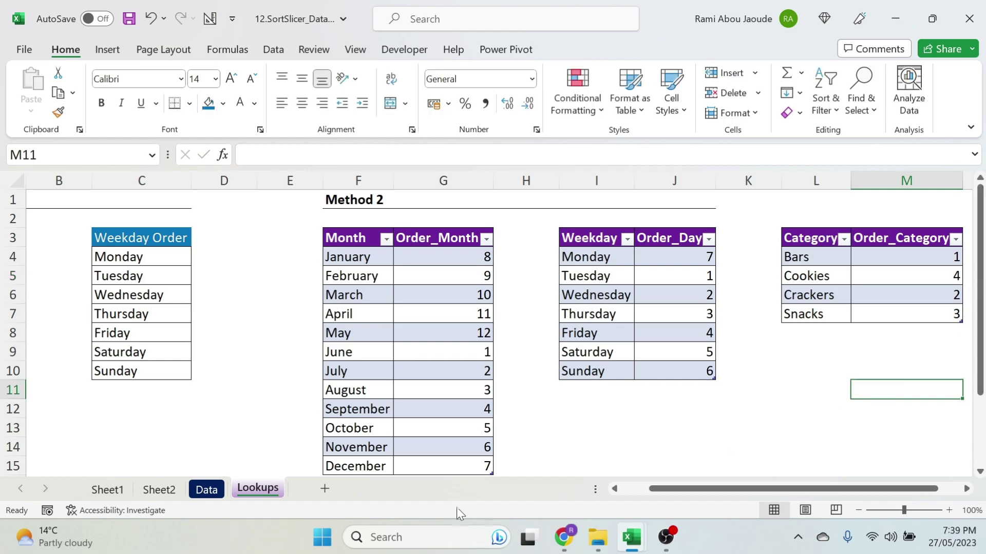
{"action": "left_click", "coordinate": [206, 490]}
{"action": "key", "text": "ctrl+Page_Up"}
{"action": "left_click", "coordinate": [213, 279]}
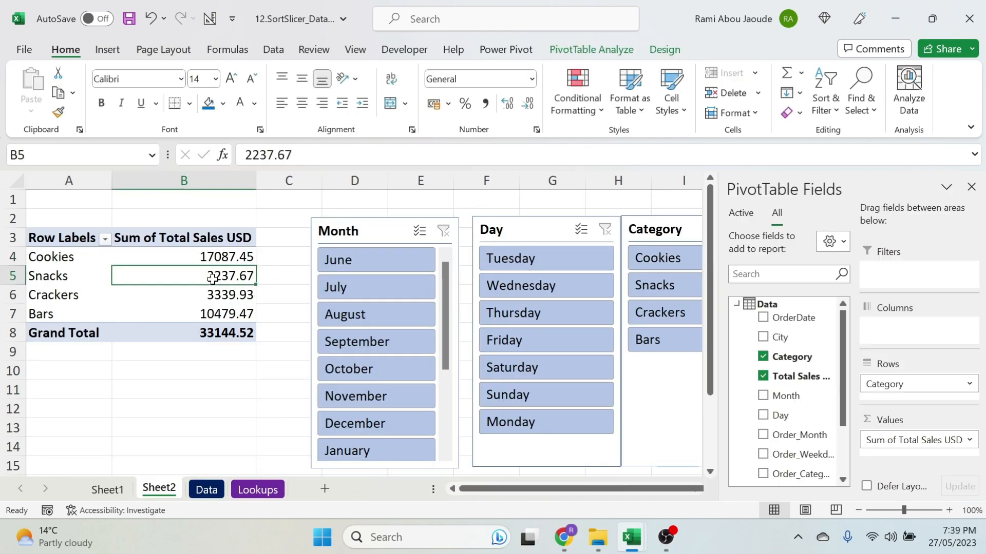
{"action": "right_click", "coordinate": [213, 279]}
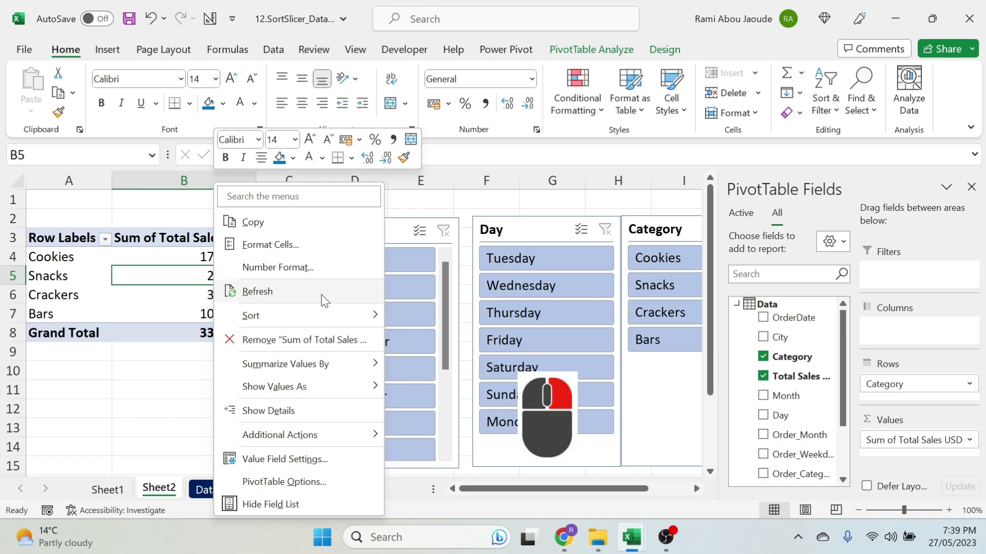
{"action": "left_click", "coordinate": [323, 298]}
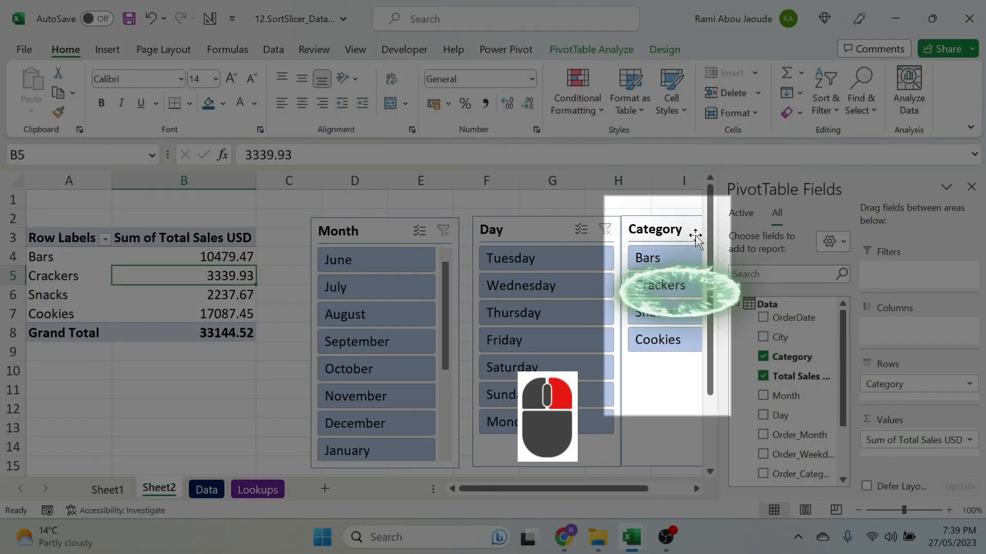